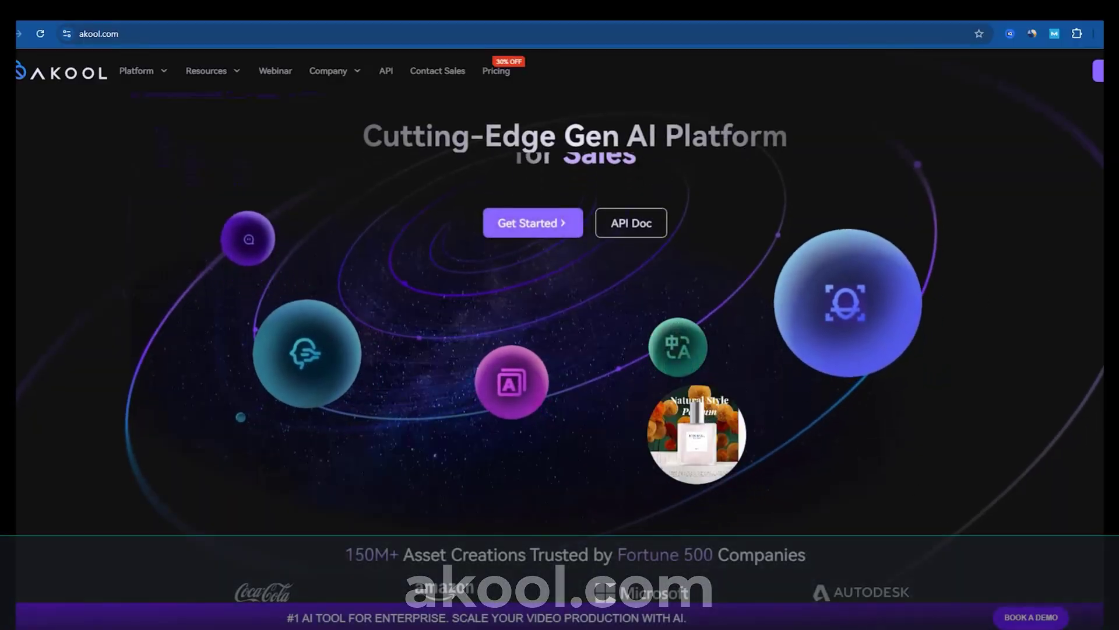
# Scroll the akool.com homepage and open the Sign in to Akool dialog via Get Started
pyautogui.scroll(-3, 866, 575)
pyautogui.scroll(-10, 559, 291)
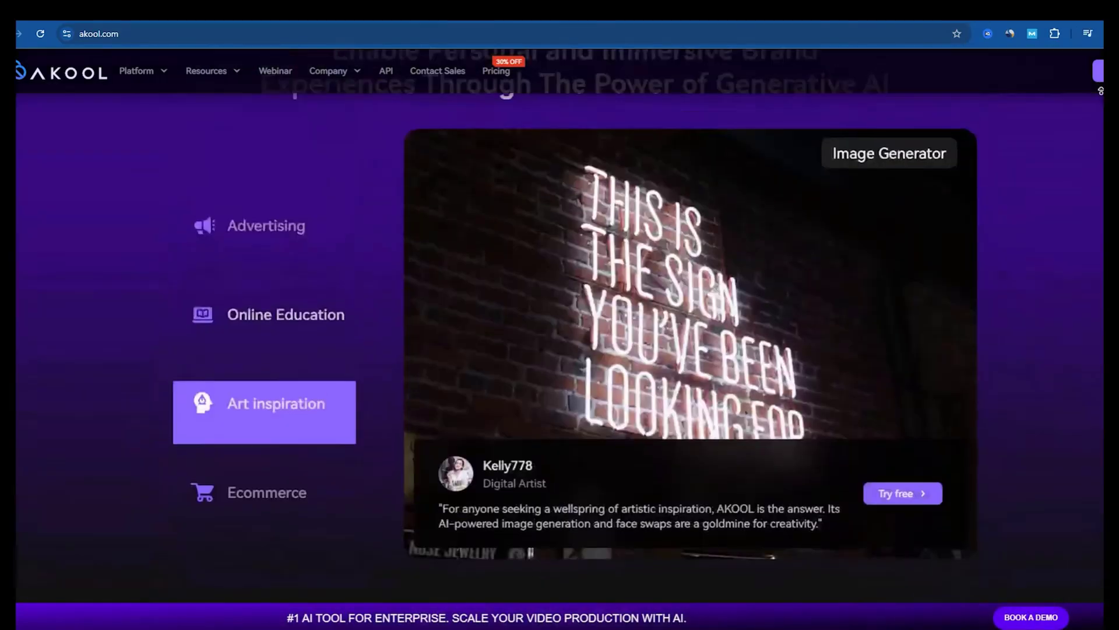
pyautogui.scroll(5, 559, 291)
pyautogui.moveTo(137, 71)
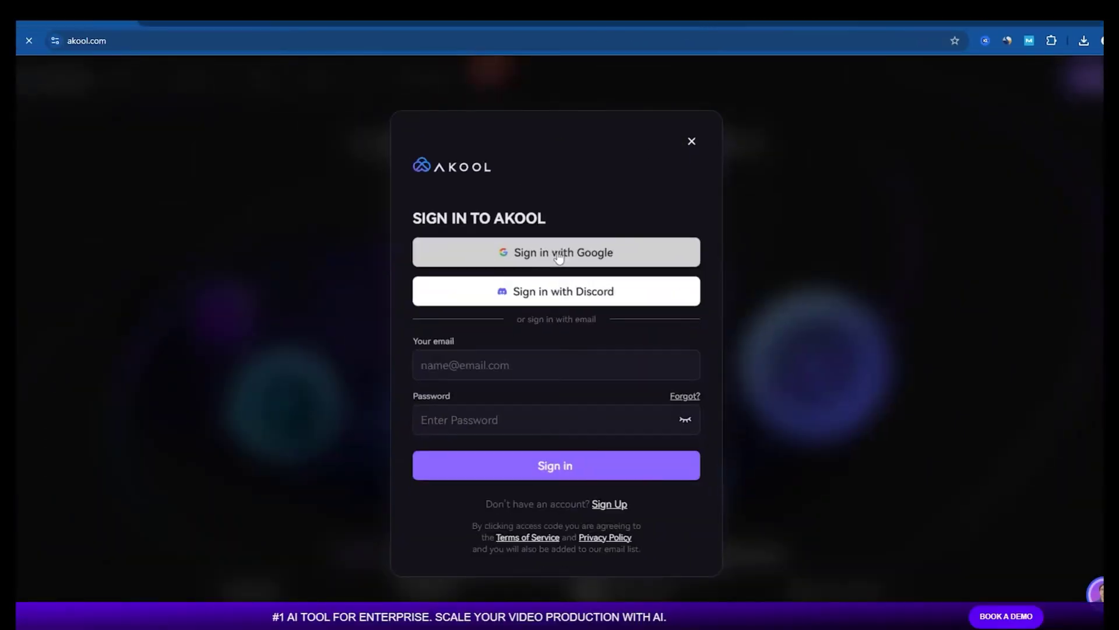
# Sign in with Google and go to the AI Tools page
pyautogui.click(559, 255)
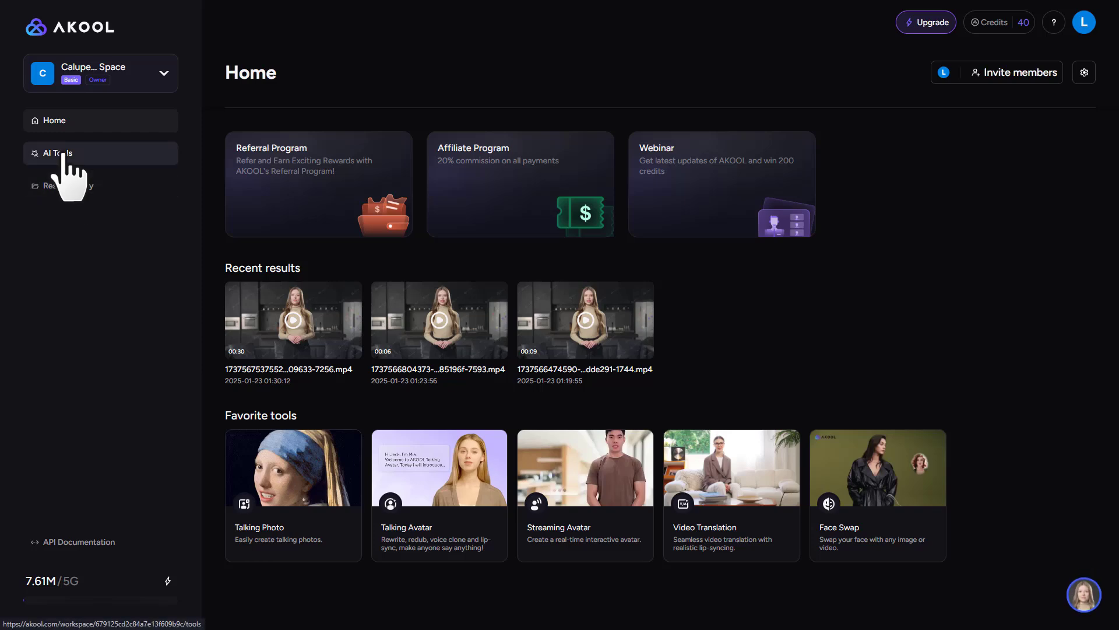
pyautogui.click(65, 168)
pyautogui.scroll(-2, 654, 400)
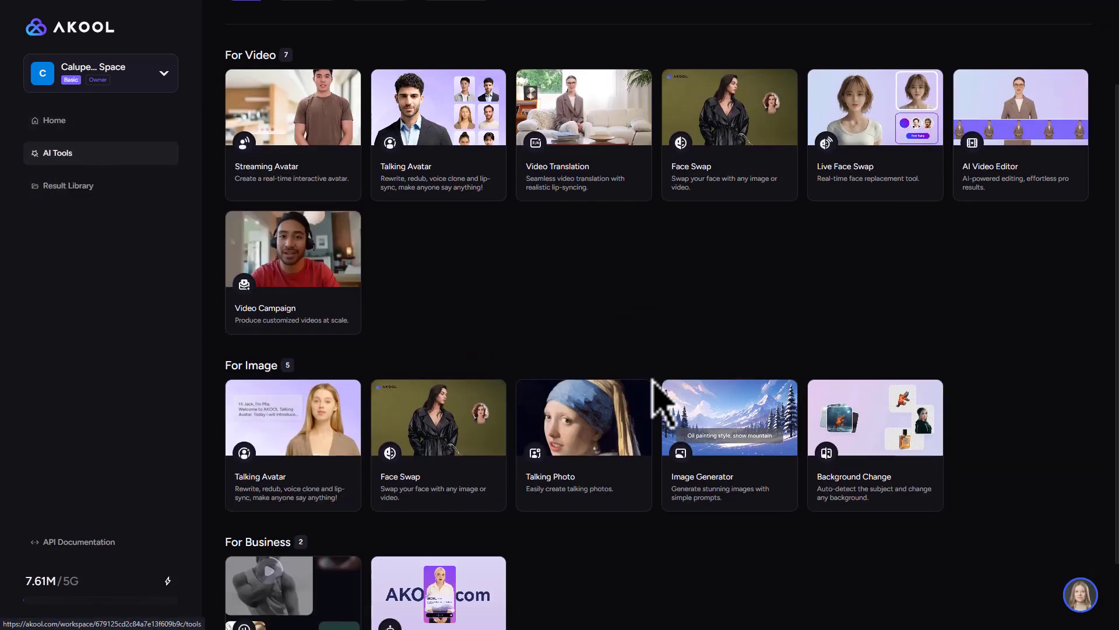
pyautogui.scroll(2, 617, 400)
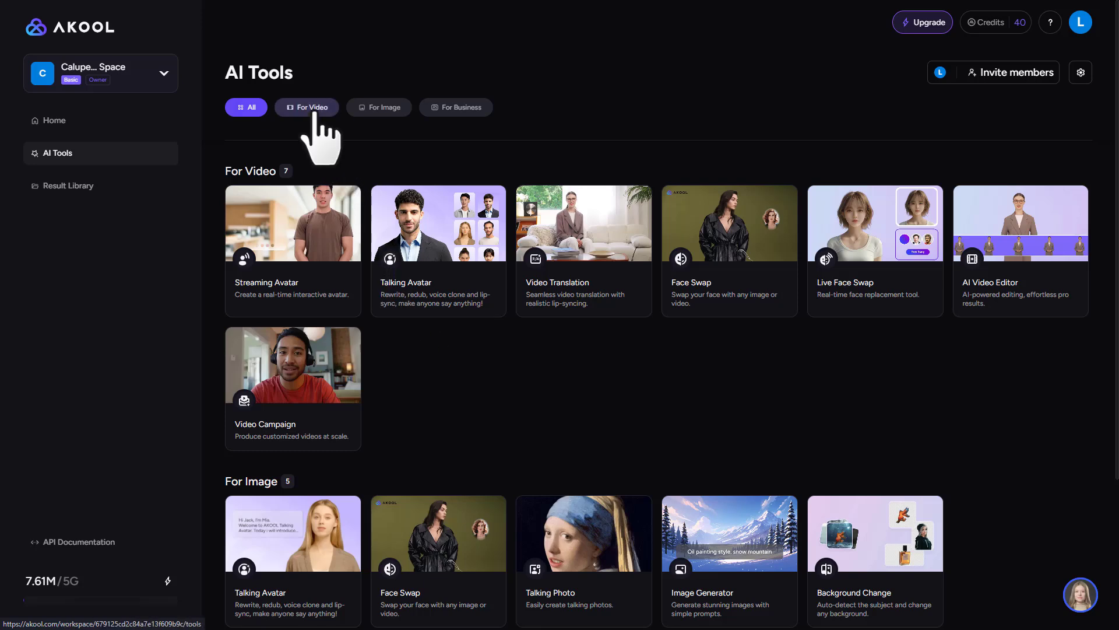
# Filter the tools by For Video, For Image and For Business, then return to All
pyautogui.click(315, 113)
pyautogui.click(373, 110)
pyautogui.click(466, 107)
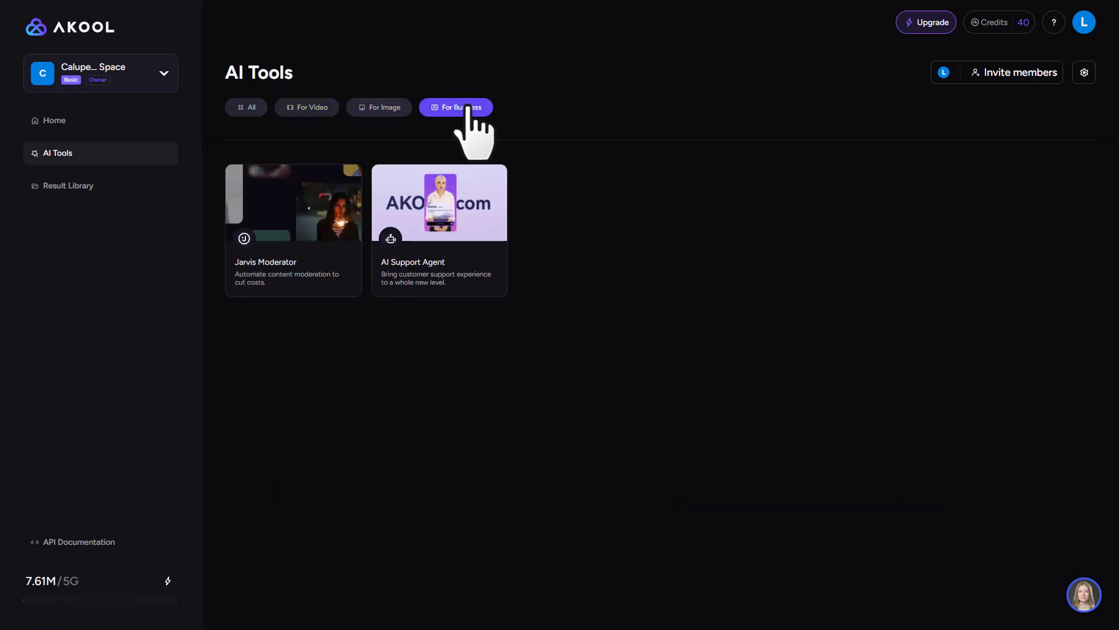
pyautogui.click(320, 108)
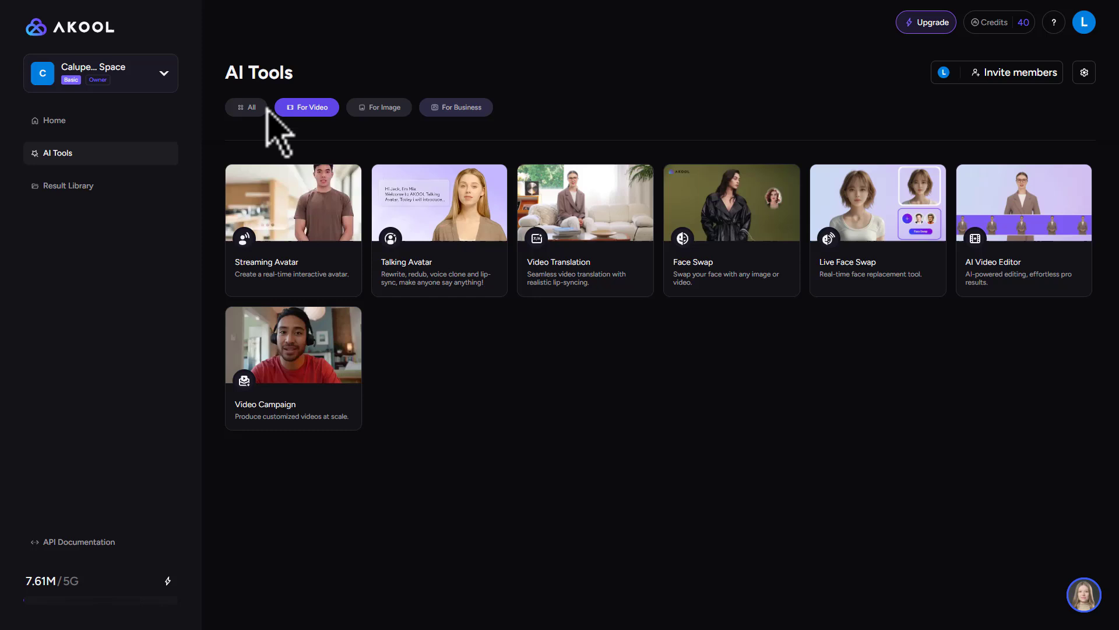
pyautogui.click(253, 108)
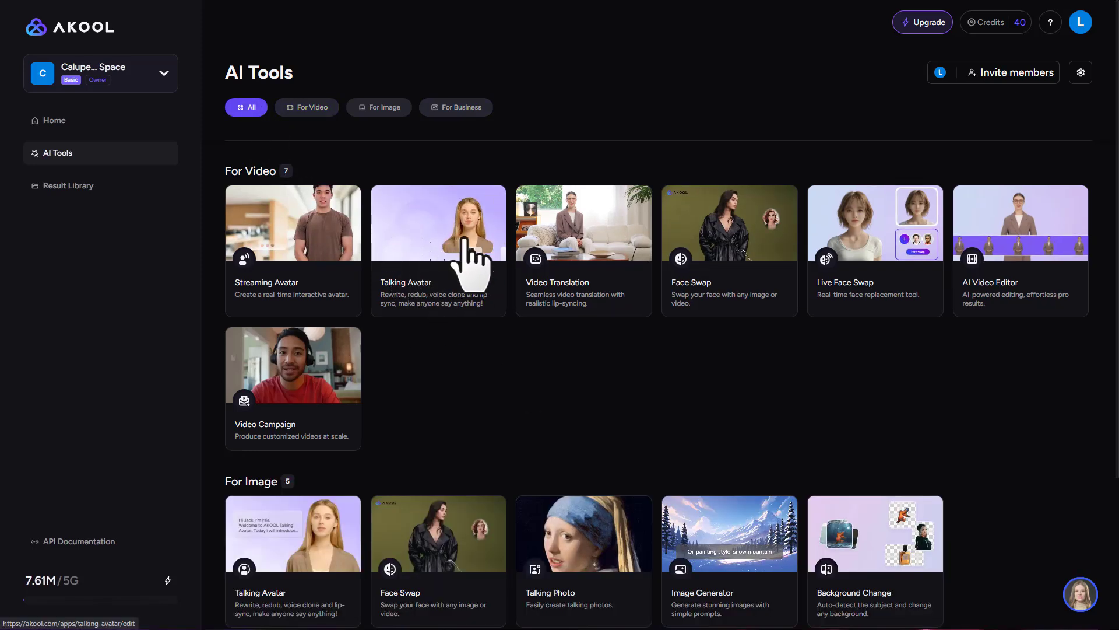
# Start a Talking Avatar video and choose the man seated at an office desk from all avatars
pyautogui.click(446, 274)
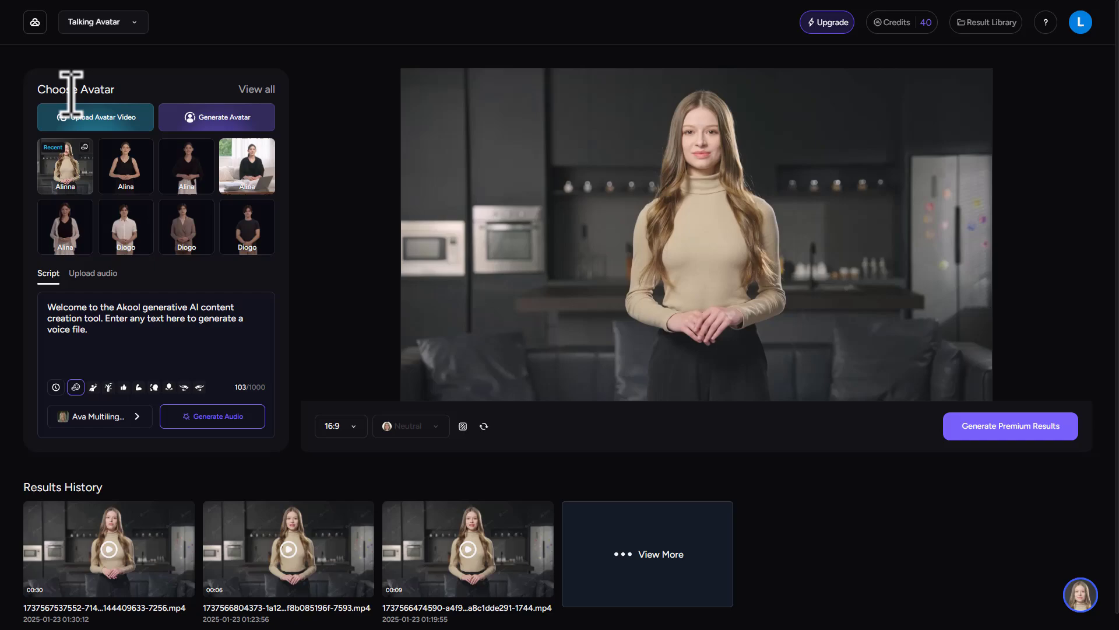
pyautogui.click(258, 92)
pyautogui.click(200, 313)
pyautogui.scroll(-2, 187, 313)
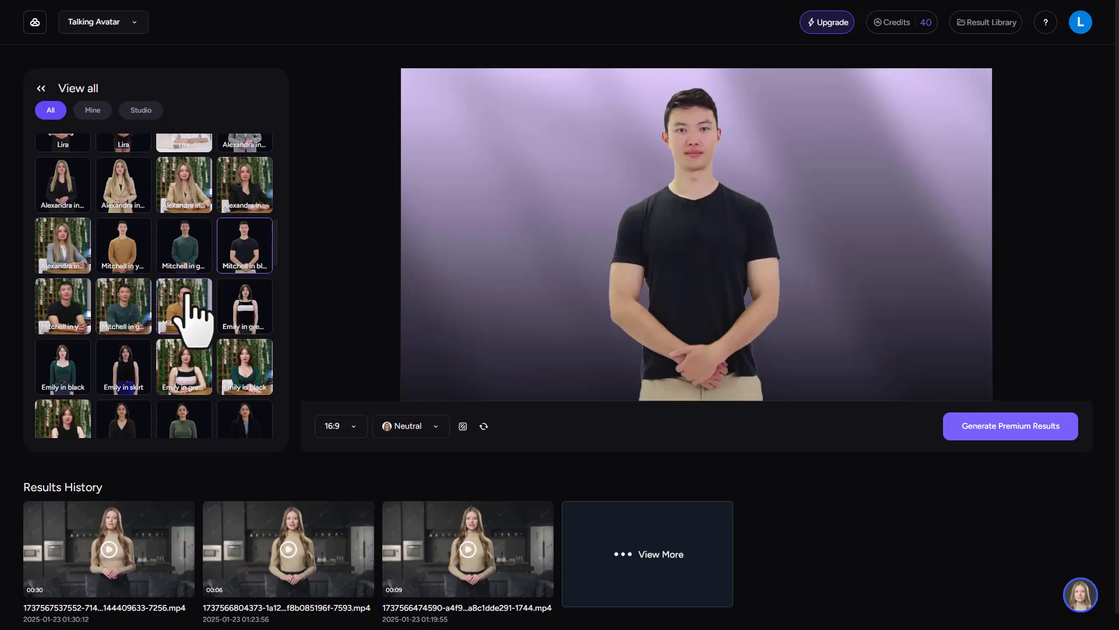
pyautogui.scroll(-10, 216, 327)
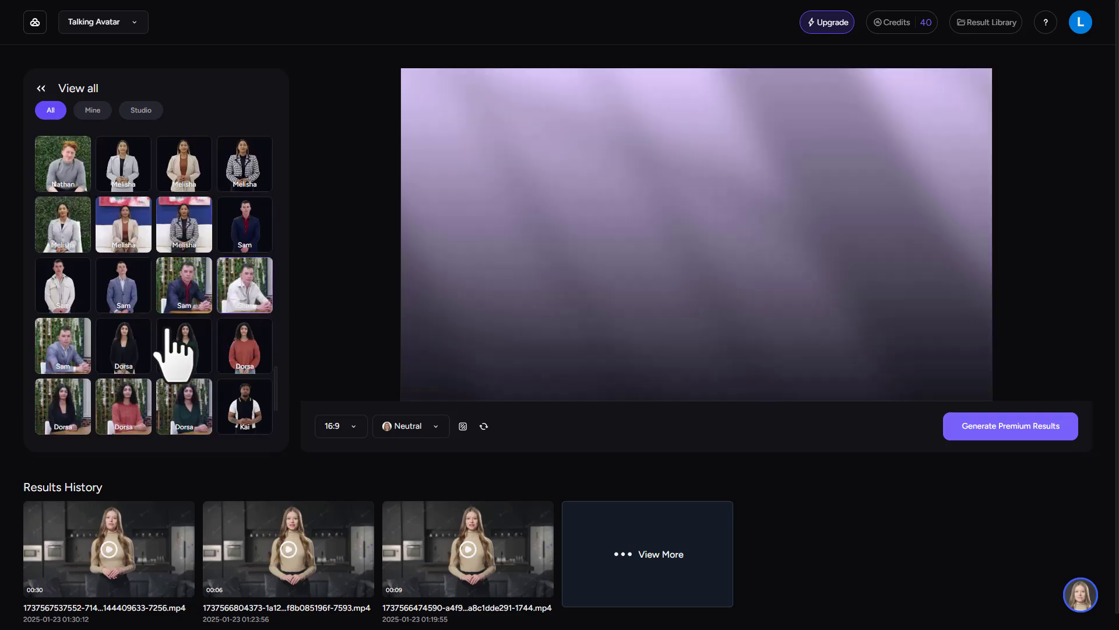
pyautogui.scroll(-10, 199, 349)
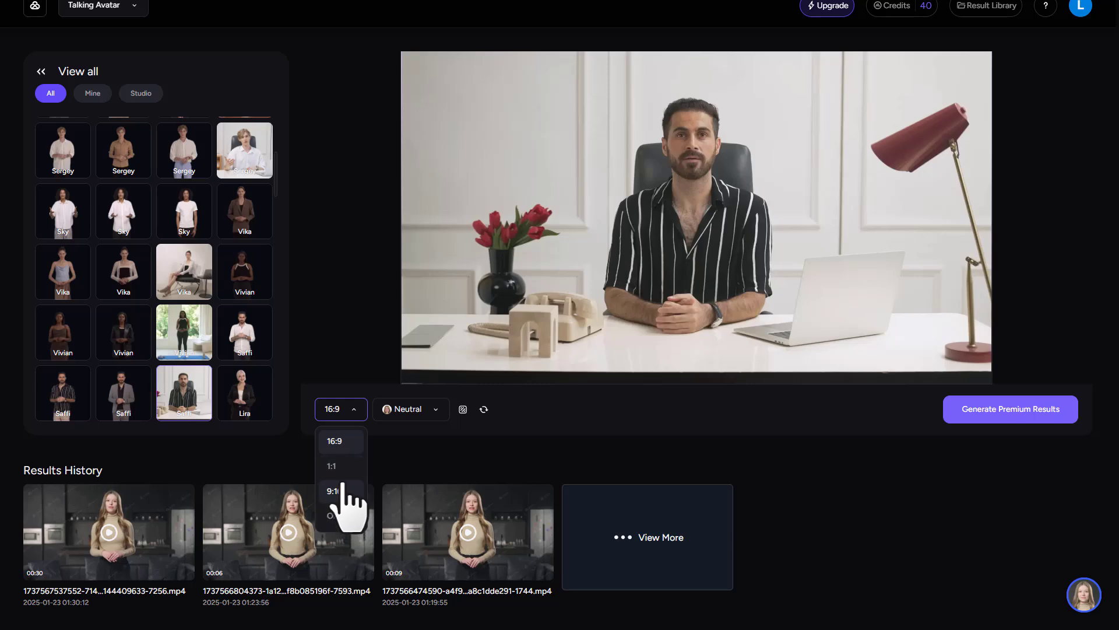
# Keep the 16:9 ratio and set the avatar's expression to Happiness
pyautogui.click(346, 445)
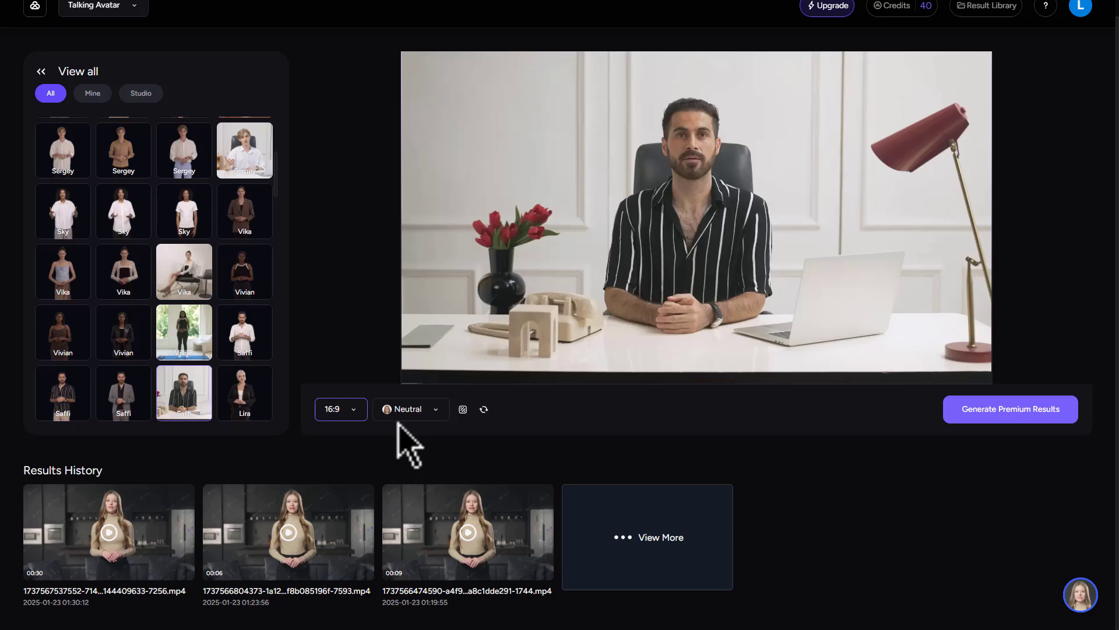
pyautogui.click(434, 412)
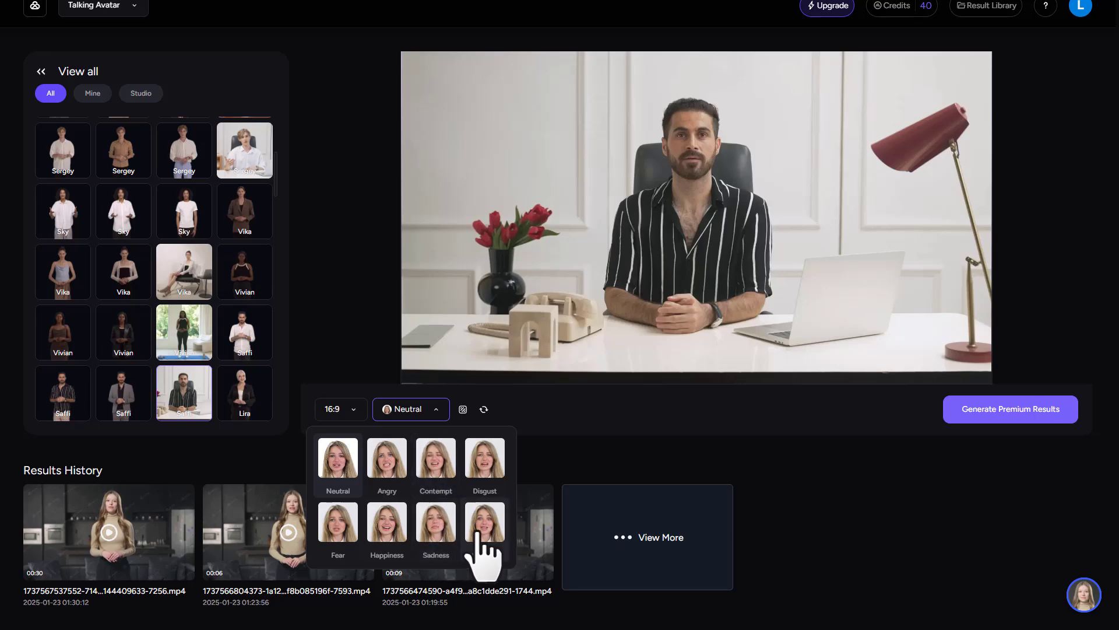
pyautogui.click(385, 521)
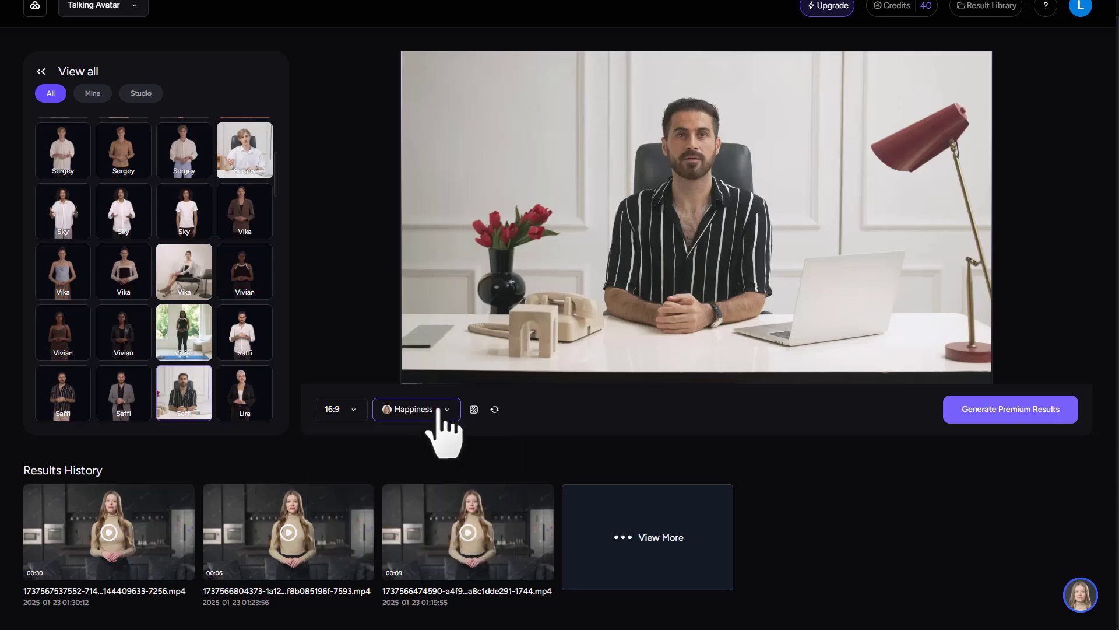
# Look at image backgrounds, then close them, keeping the original office background
pyautogui.click(474, 409)
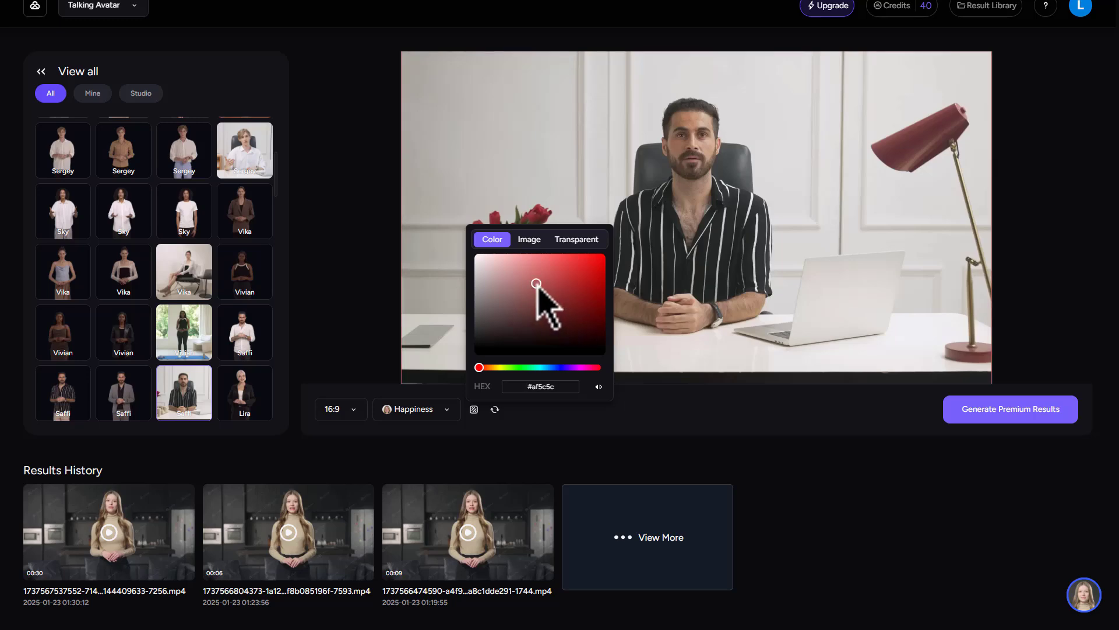
pyautogui.click(530, 240)
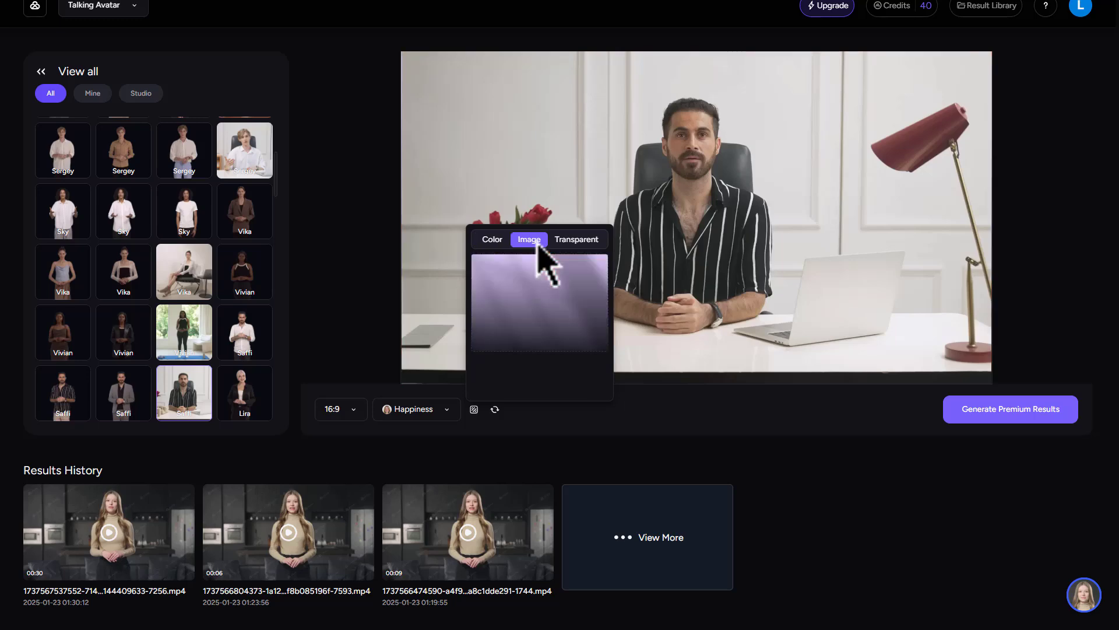
pyautogui.click(650, 222)
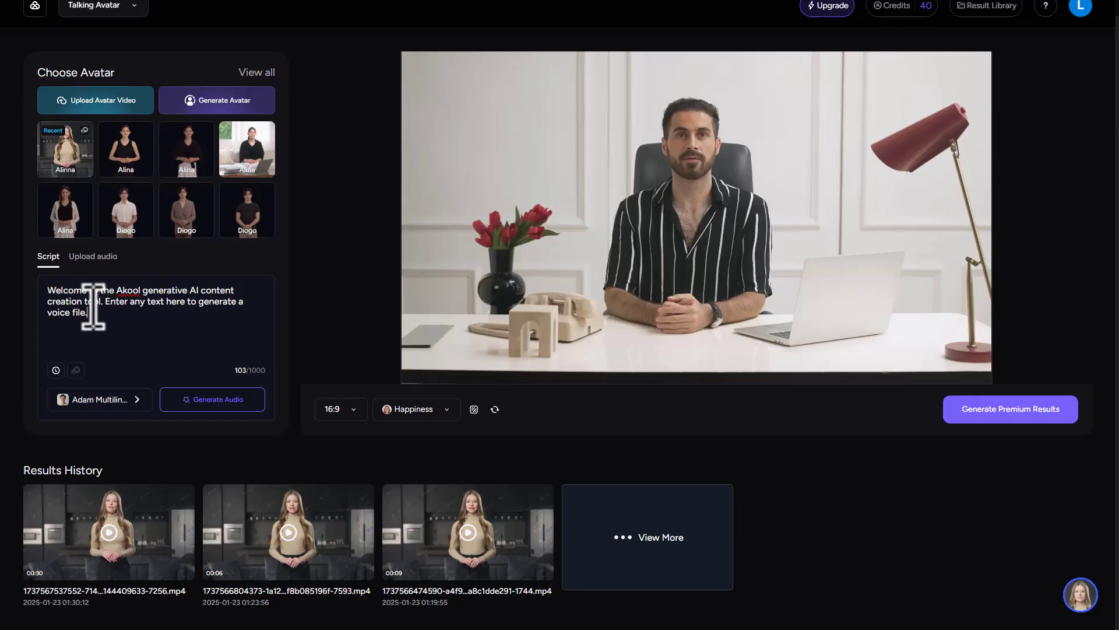
# Replace the default script with the pasted 187-character channel welcome about realistic AI avatars
pyautogui.moveTo(88, 313); pyautogui.dragTo(47, 290)
pyautogui.write("Hello, everyone! My name is Thomas, and welcome to my channel. Today we're excited to show you how to create realistic AI avatars. Subscribe to my channel if you want more ai videos.")
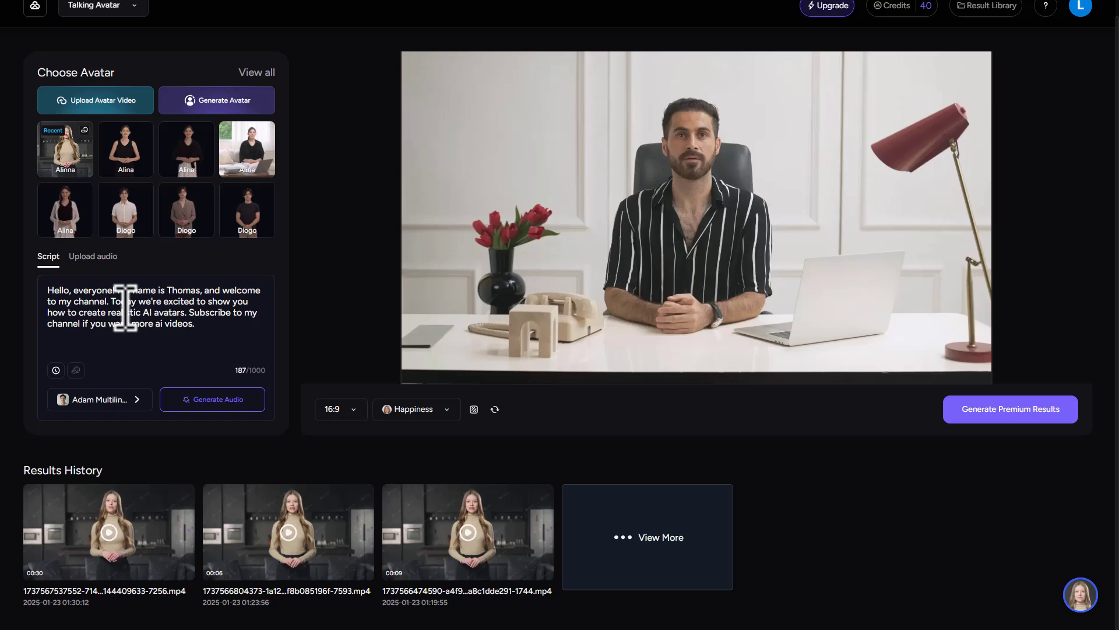
pyautogui.click(101, 266)
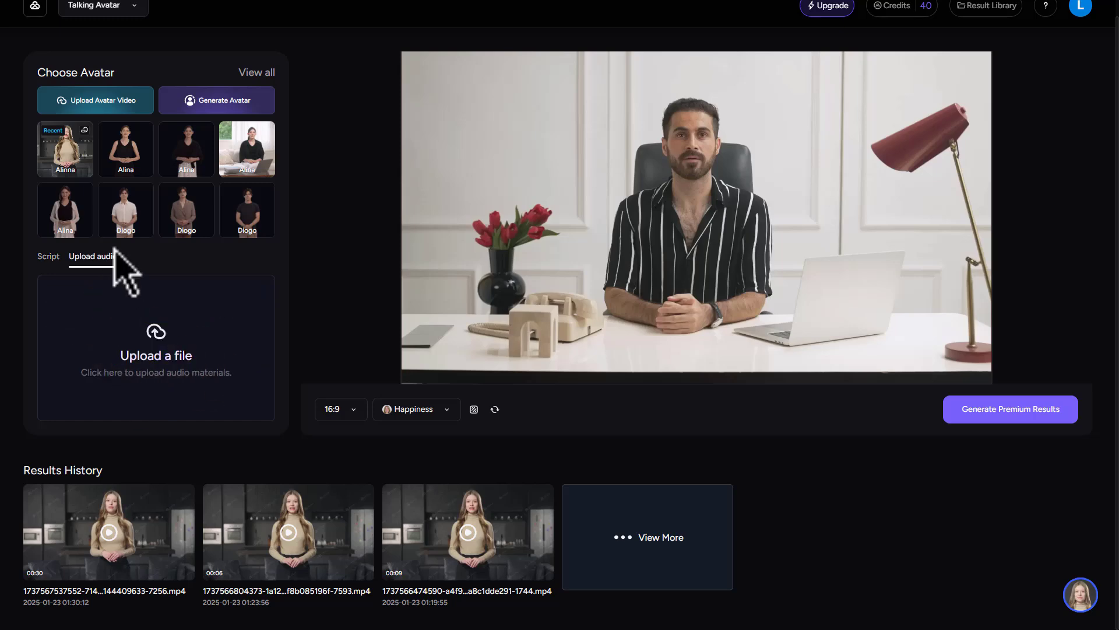
pyautogui.click(49, 258)
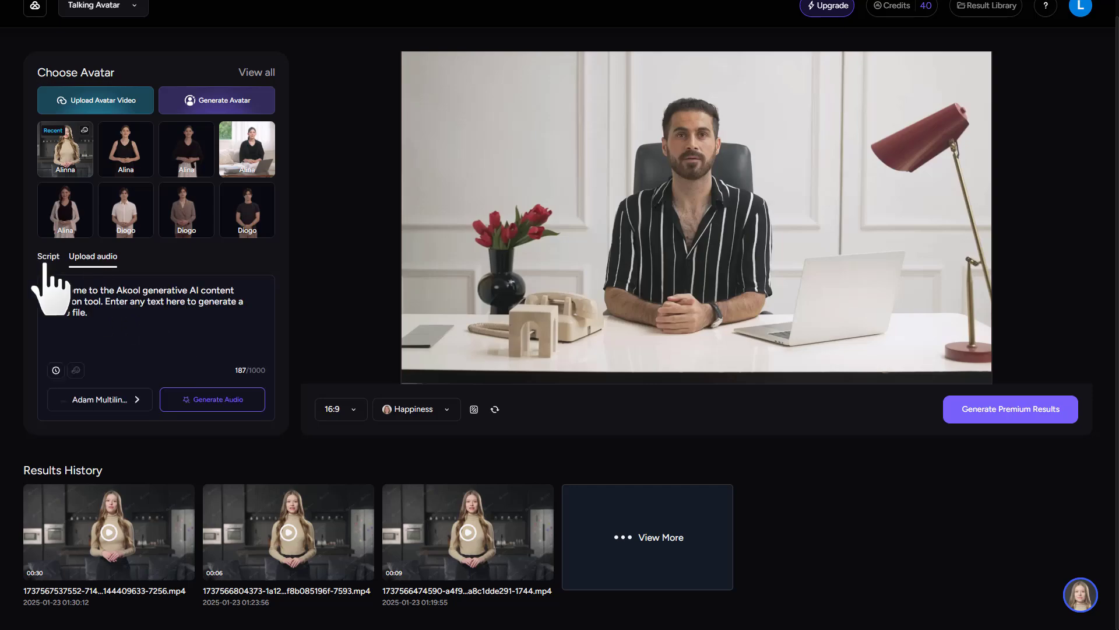
# Open Select Voice and look at the voice-cloning and voice-description options
pyautogui.click(120, 402)
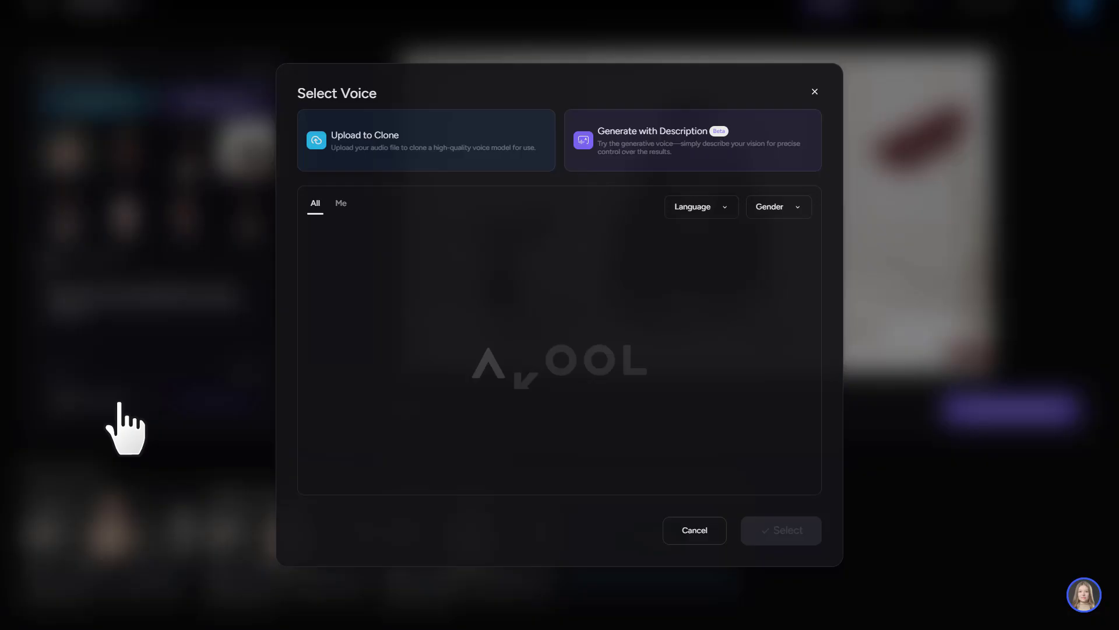
pyautogui.click(416, 149)
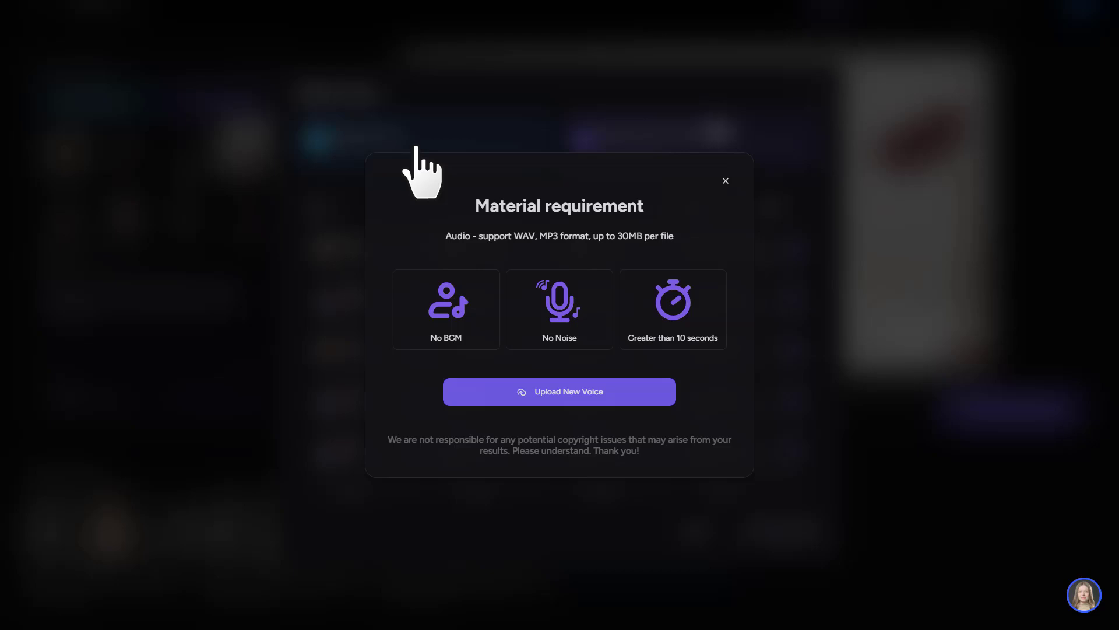
pyautogui.click(725, 181)
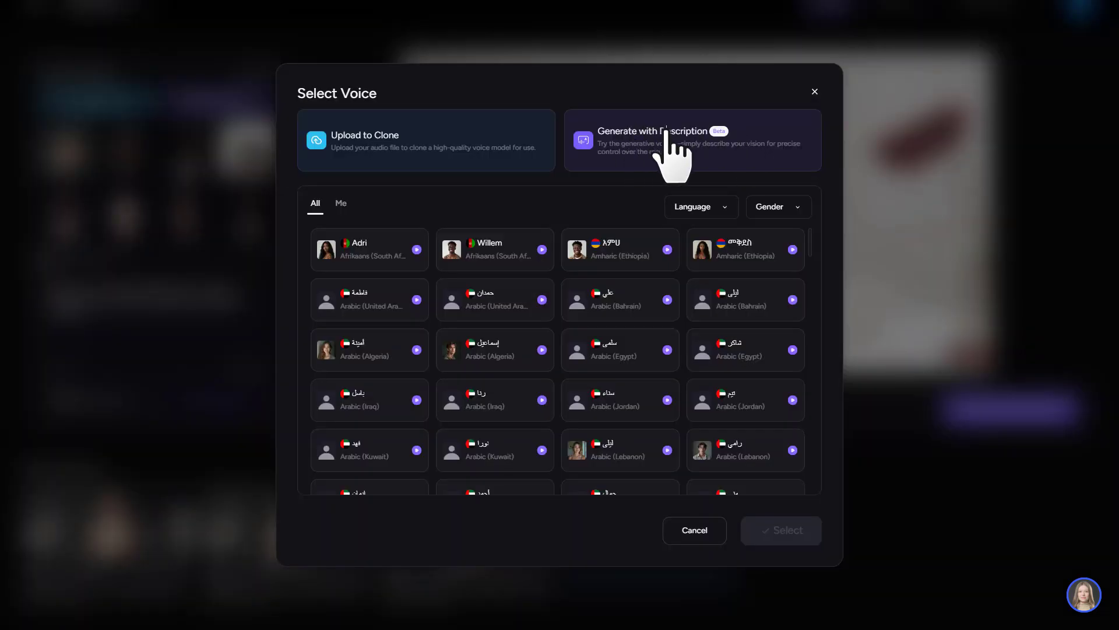
pyautogui.doubleClick(665, 129)
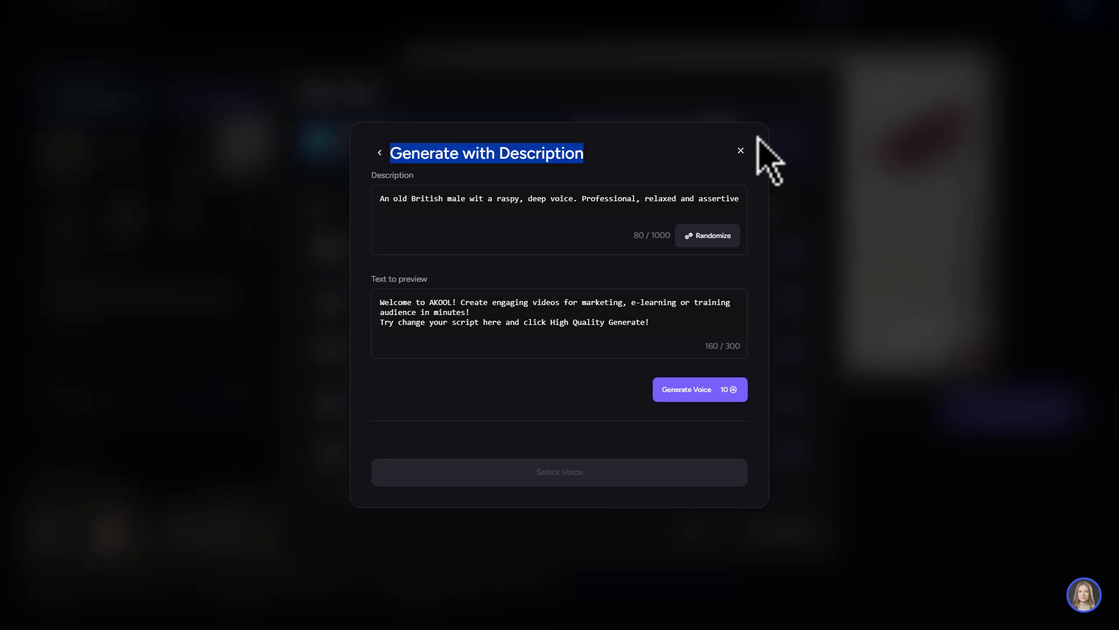
pyautogui.click(740, 151)
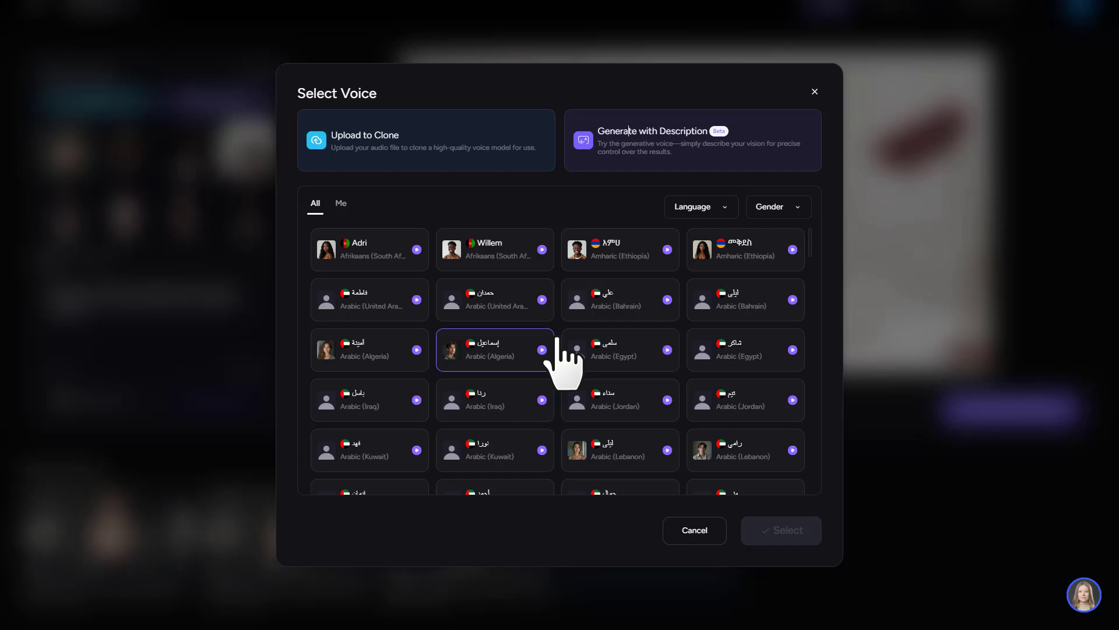
# Filter voices to English (United Kingdom) male, preview Alfie and Elliot, and pick Ethan
pyautogui.click(723, 210)
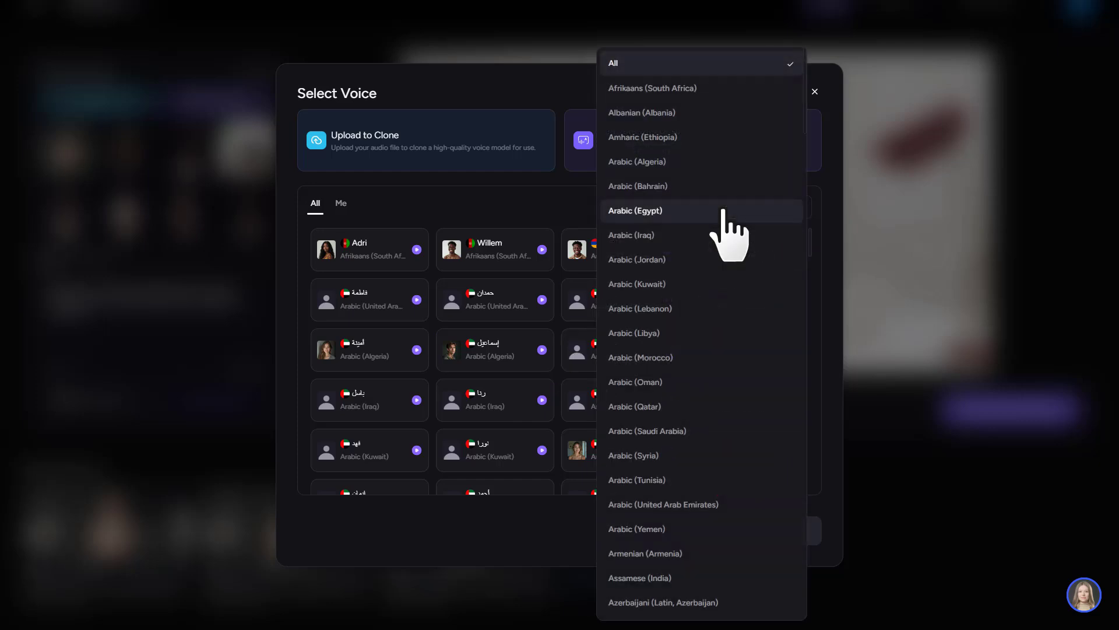
pyautogui.scroll(-12, 708, 373)
pyautogui.scroll(-5, 704, 373)
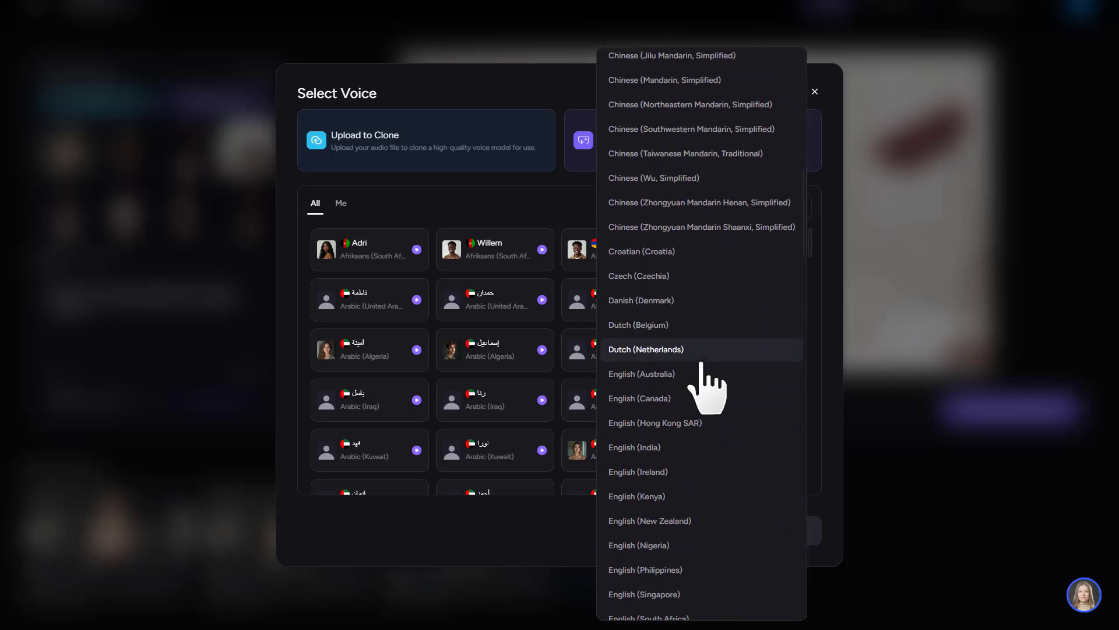
pyautogui.click(703, 551)
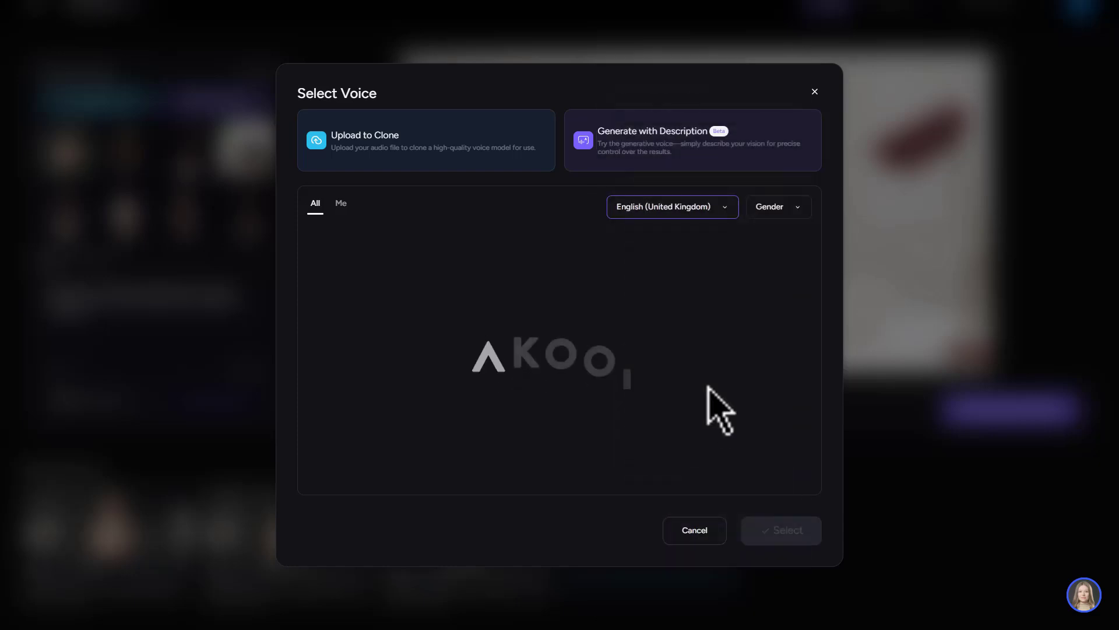
pyautogui.click(799, 210)
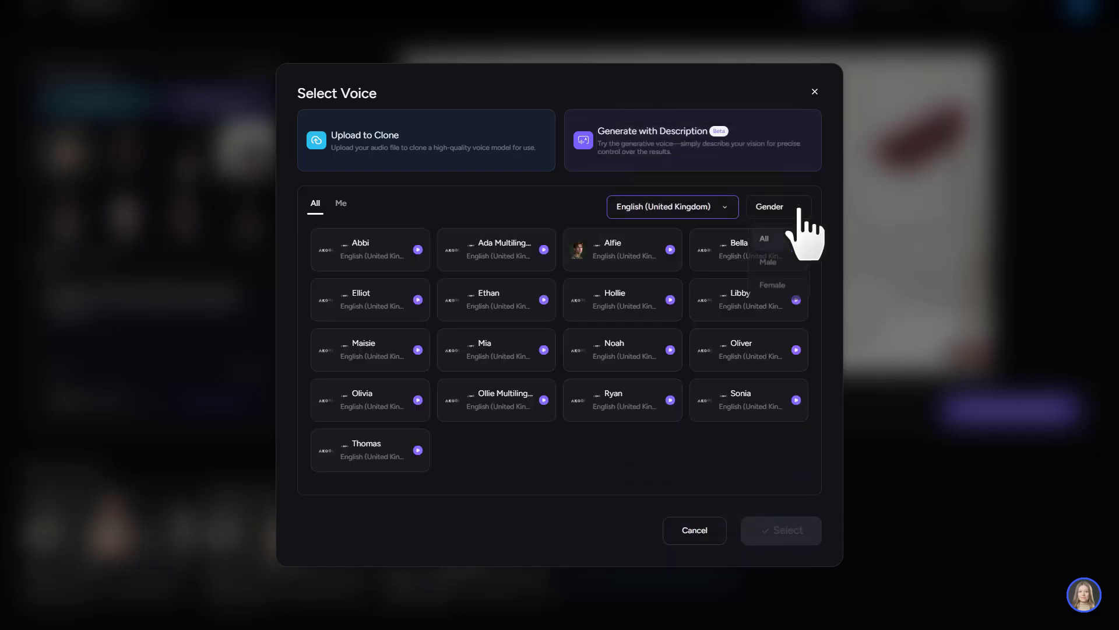
pyautogui.click(776, 265)
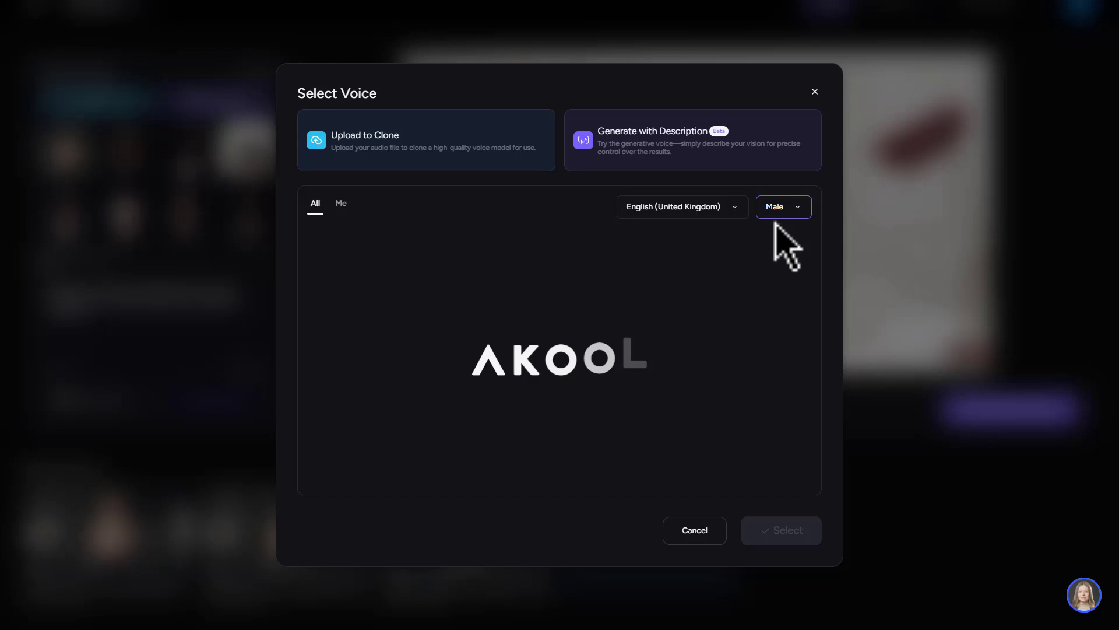
pyautogui.click(418, 250)
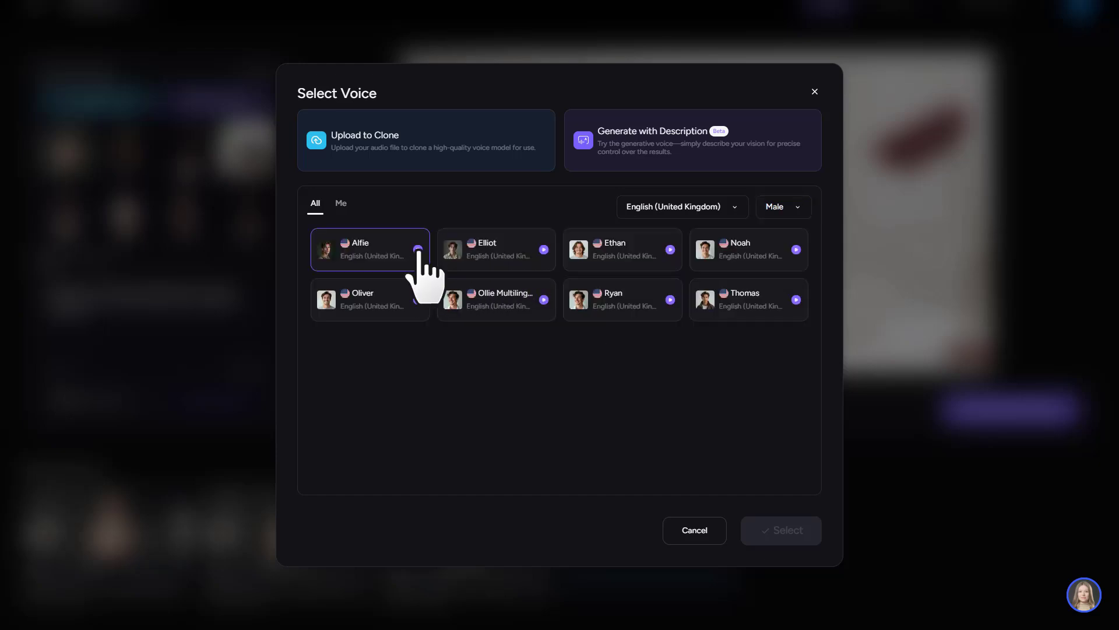
pyautogui.click(543, 250)
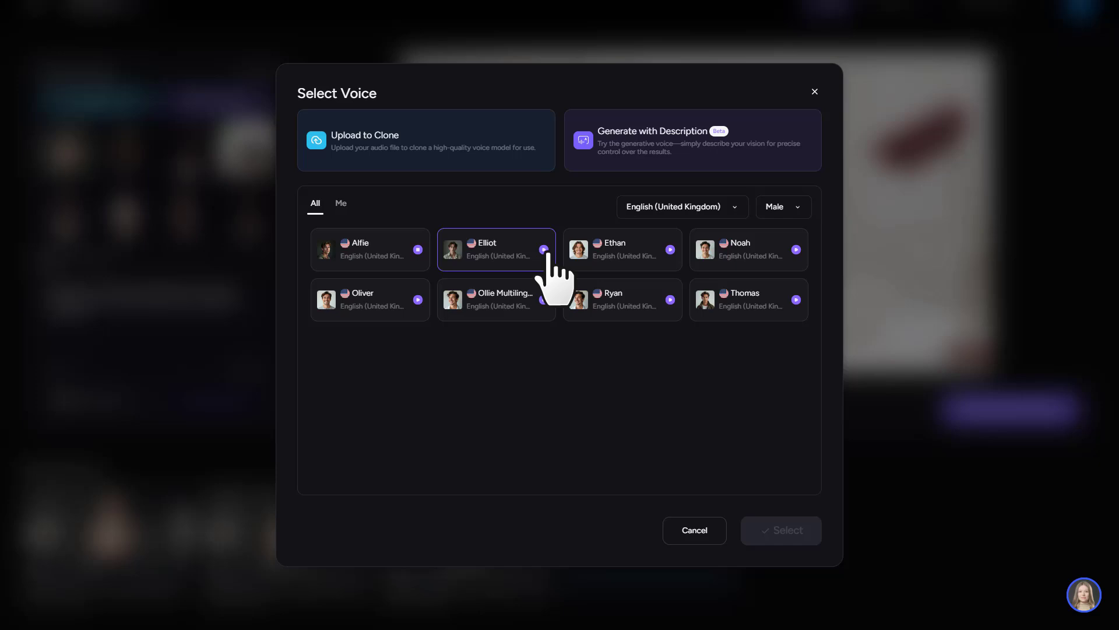
pyautogui.click(671, 251)
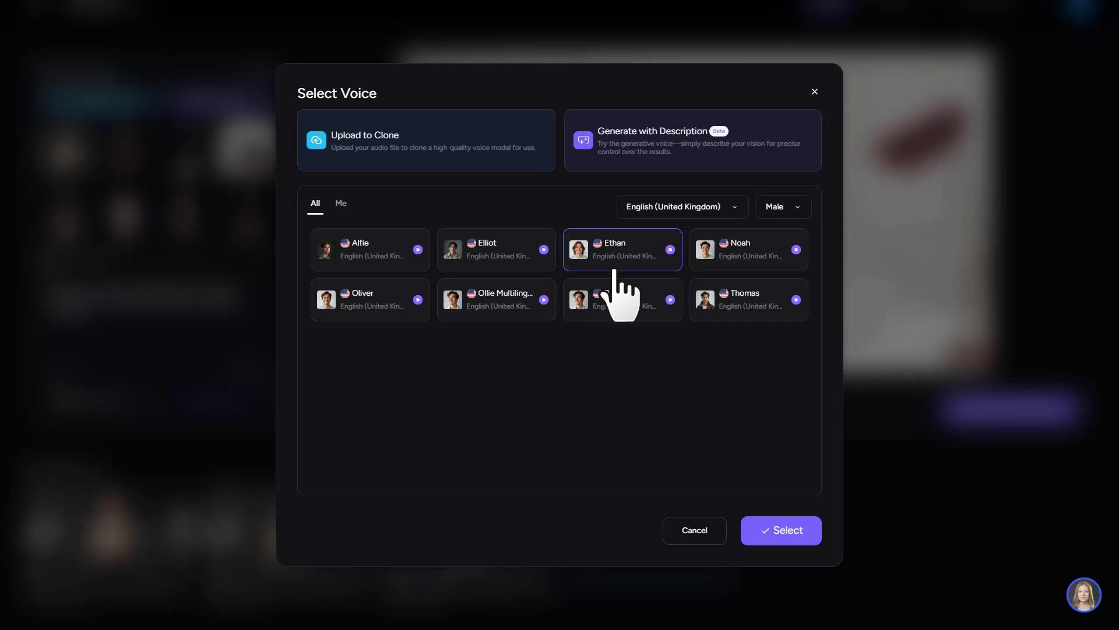
# Confirm Ethan, generate the script audio, and stop the preview after listening
pyautogui.click(766, 532)
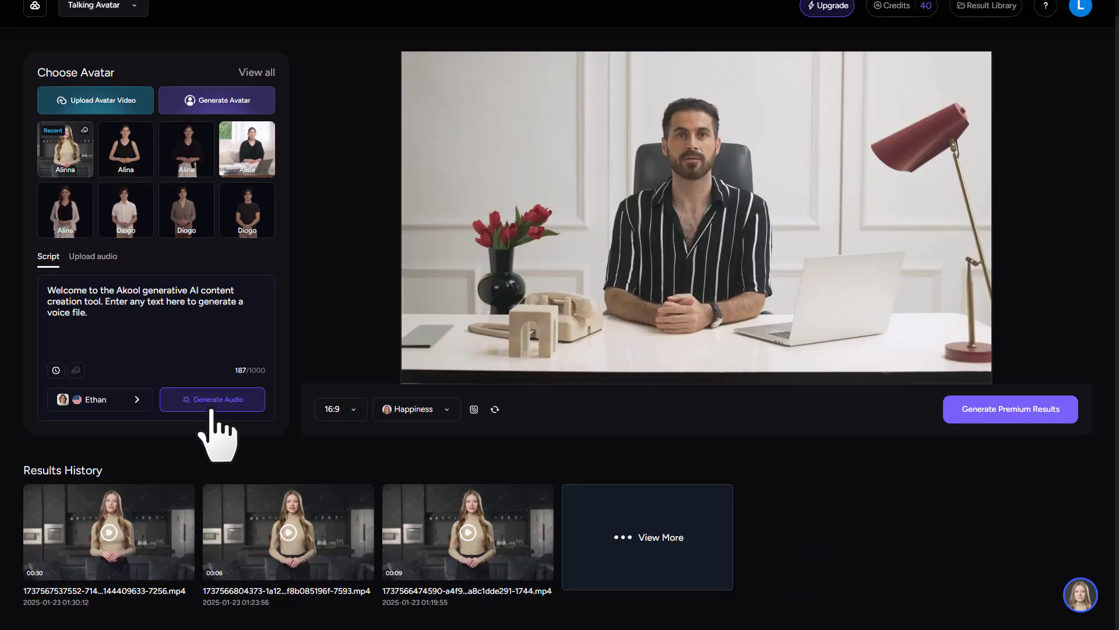
pyautogui.click(211, 408)
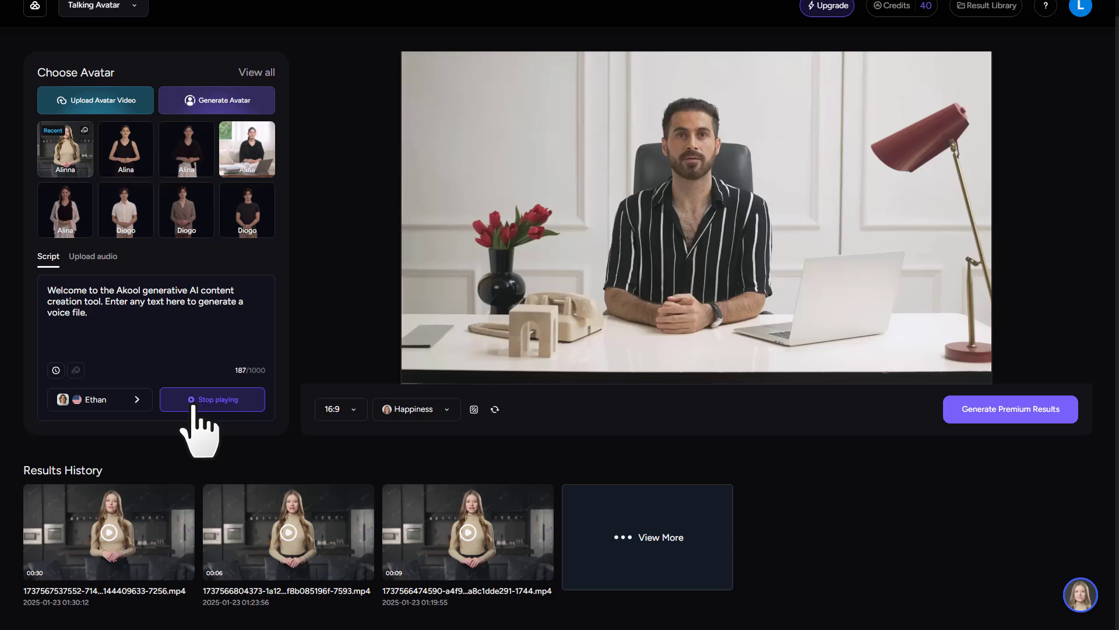
pyautogui.click(201, 407)
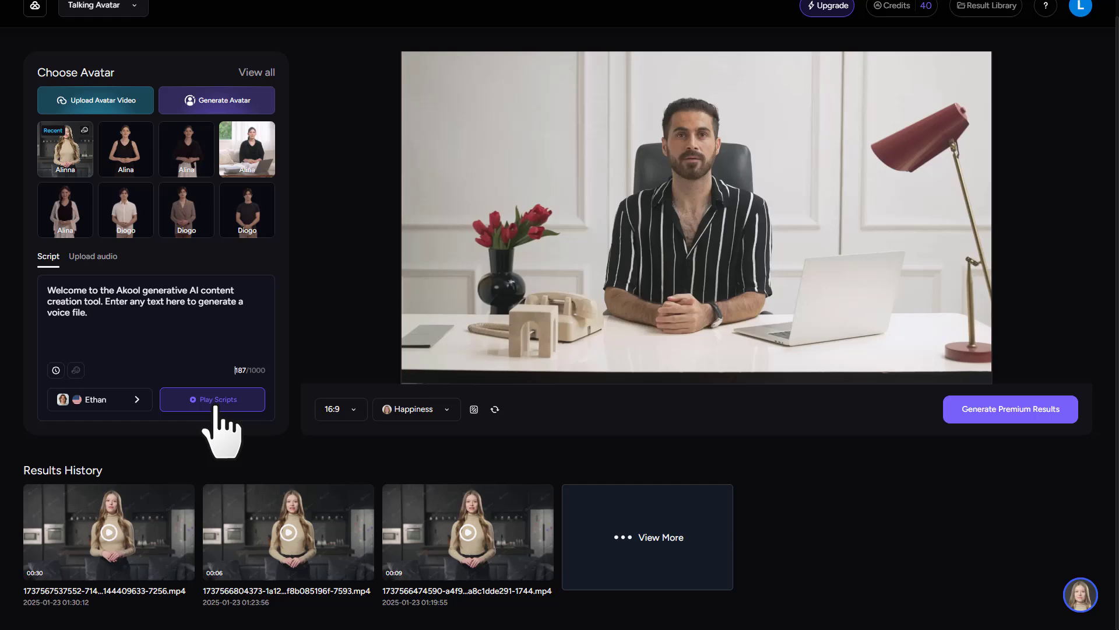
# Render the avatar video at 1080P and leave it processing with View Later
pyautogui.moveTo(1026, 418)
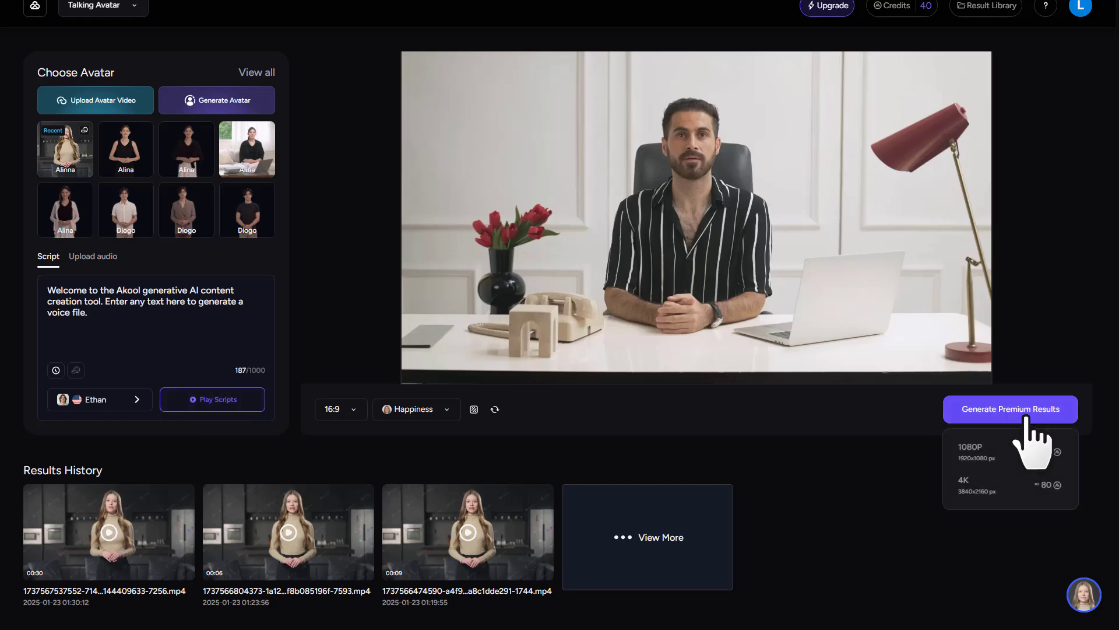
pyautogui.click(995, 453)
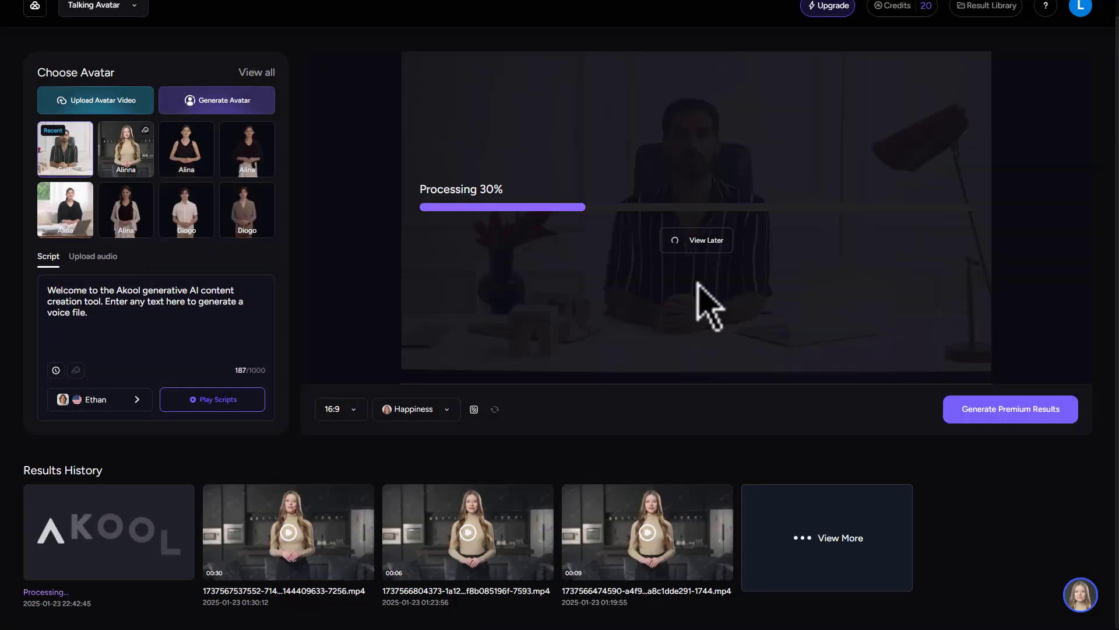
pyautogui.click(700, 245)
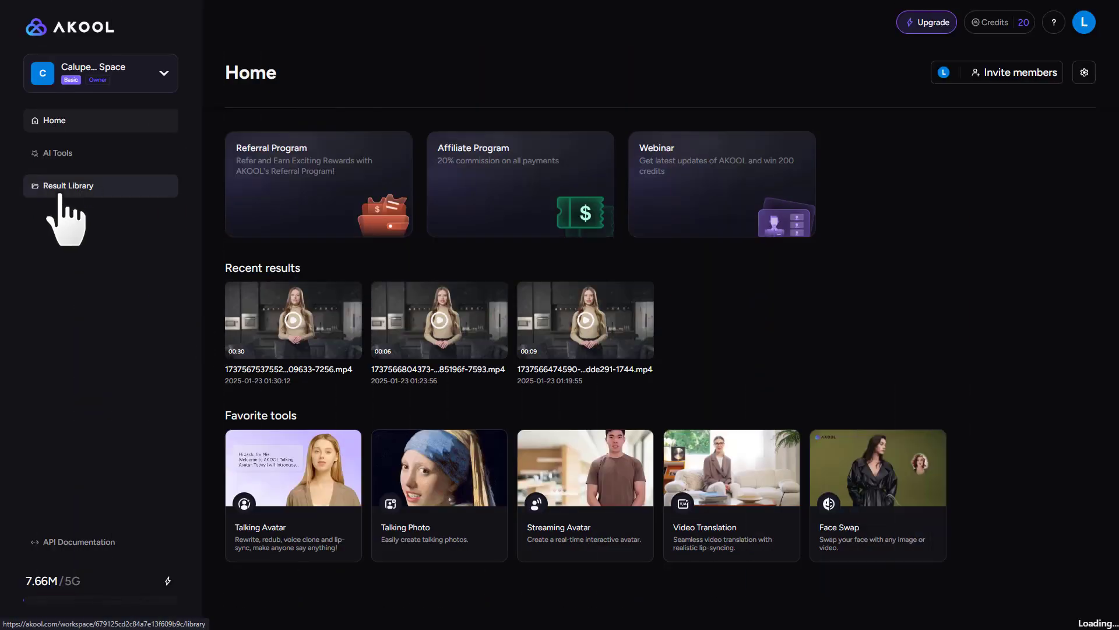
# Watch the avatar video process in the Result Library until it completes
pyautogui.click(82, 193)
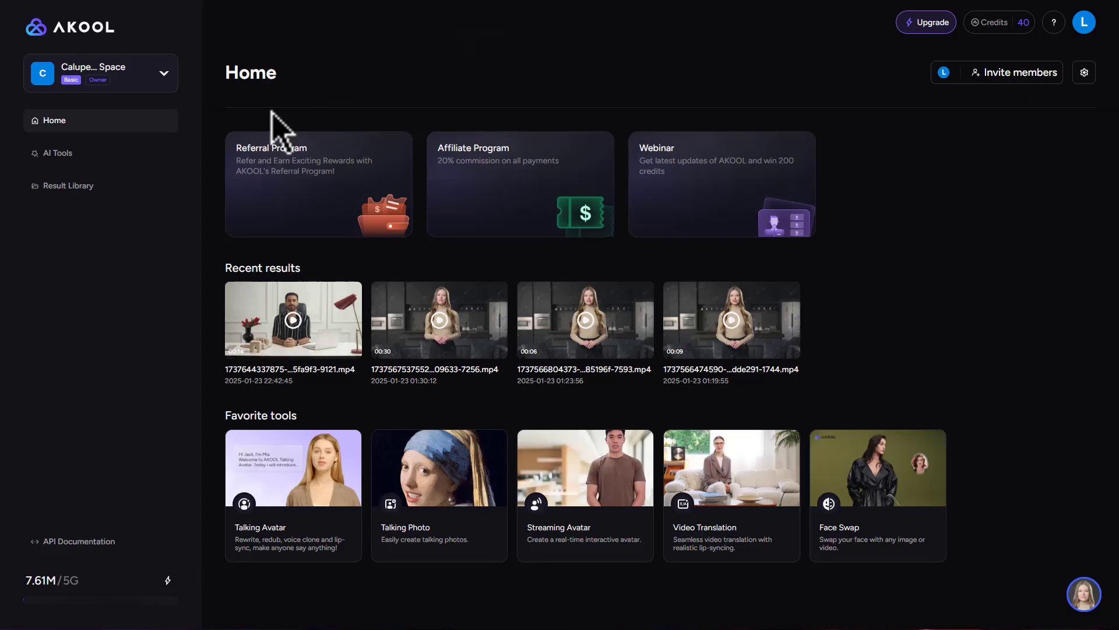
# Open AI Tools and scroll down to the Talking Photo card
pyautogui.click(103, 161)
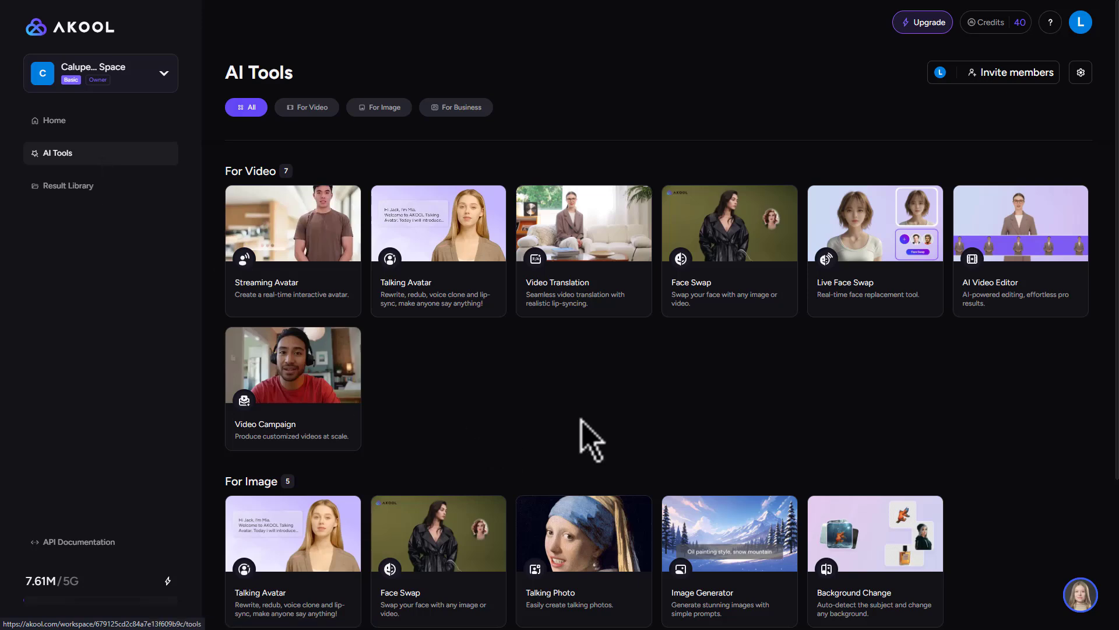
pyautogui.scroll(-2, 587, 443)
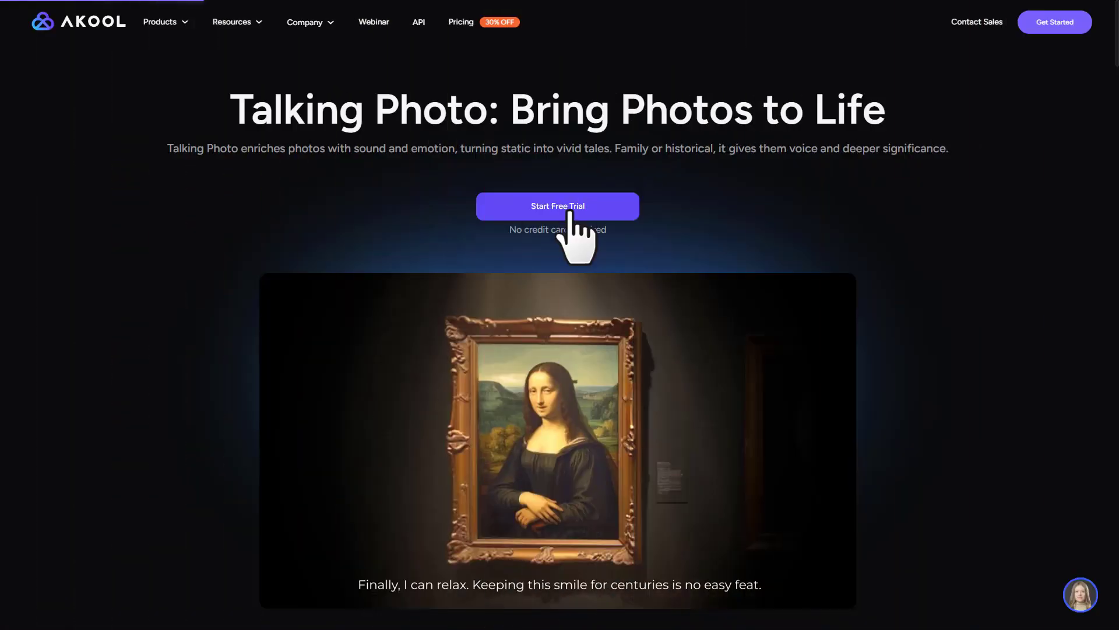
# Start a Talking Photo free trial using the talking-photo-demo1 Einstein portrait from Downloads
pyautogui.click(571, 212)
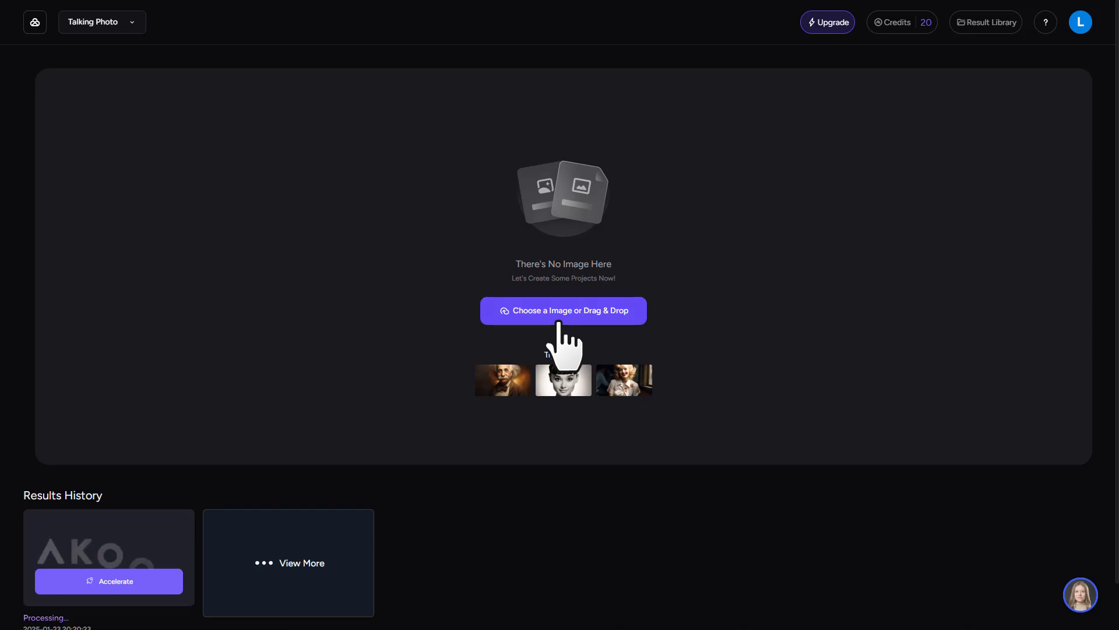
pyautogui.click(564, 315)
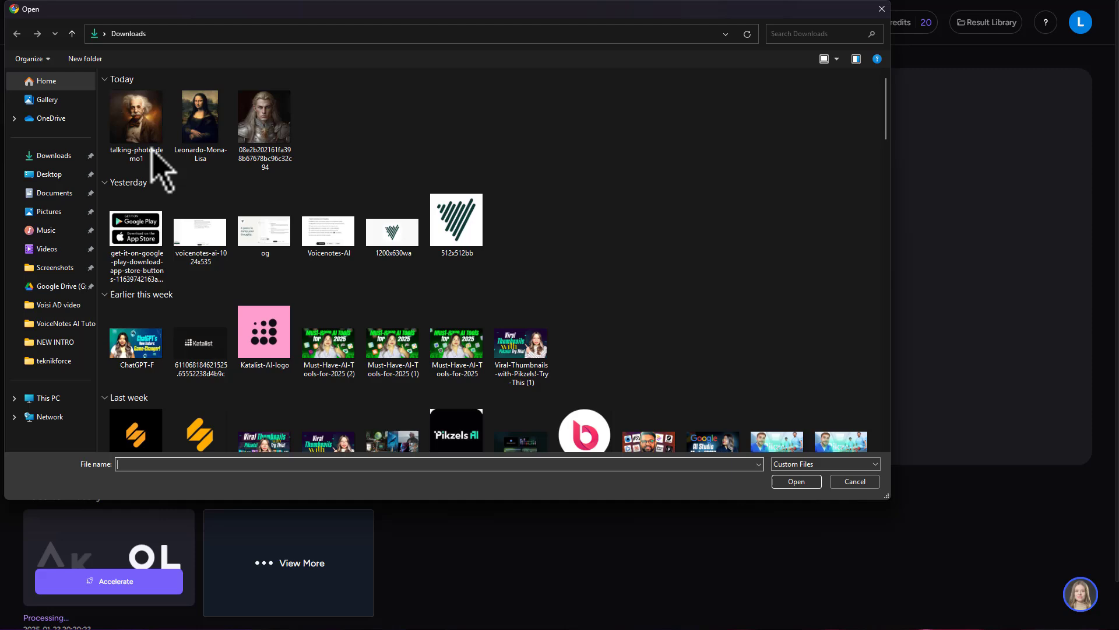
pyautogui.doubleClick(152, 148)
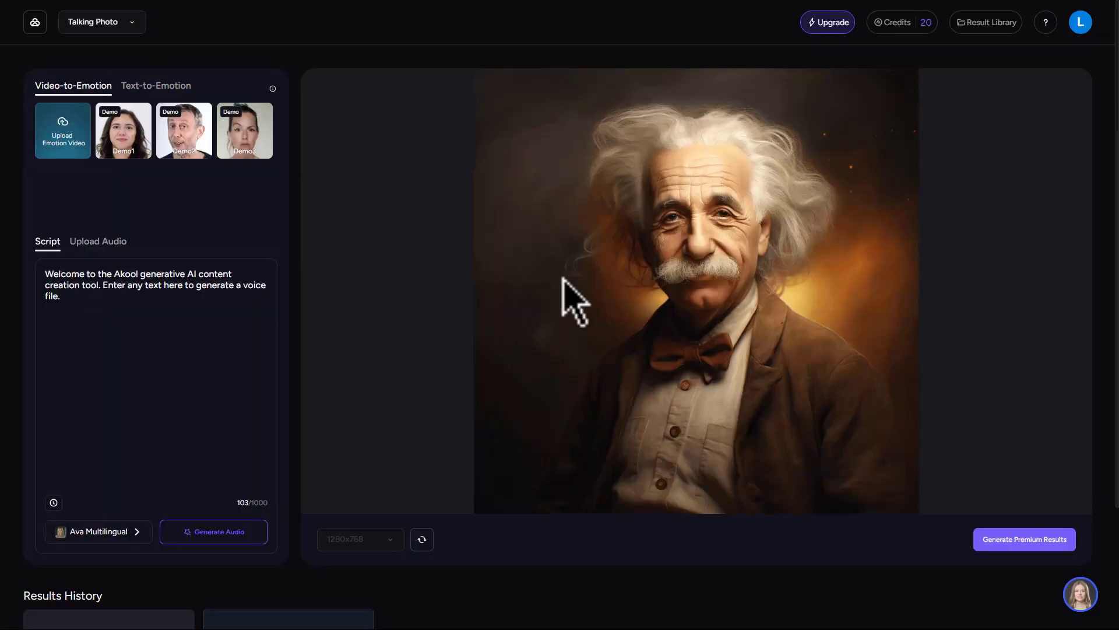
# Replace the default script with the pasted welcome text
pyautogui.tripleClick(205, 289)
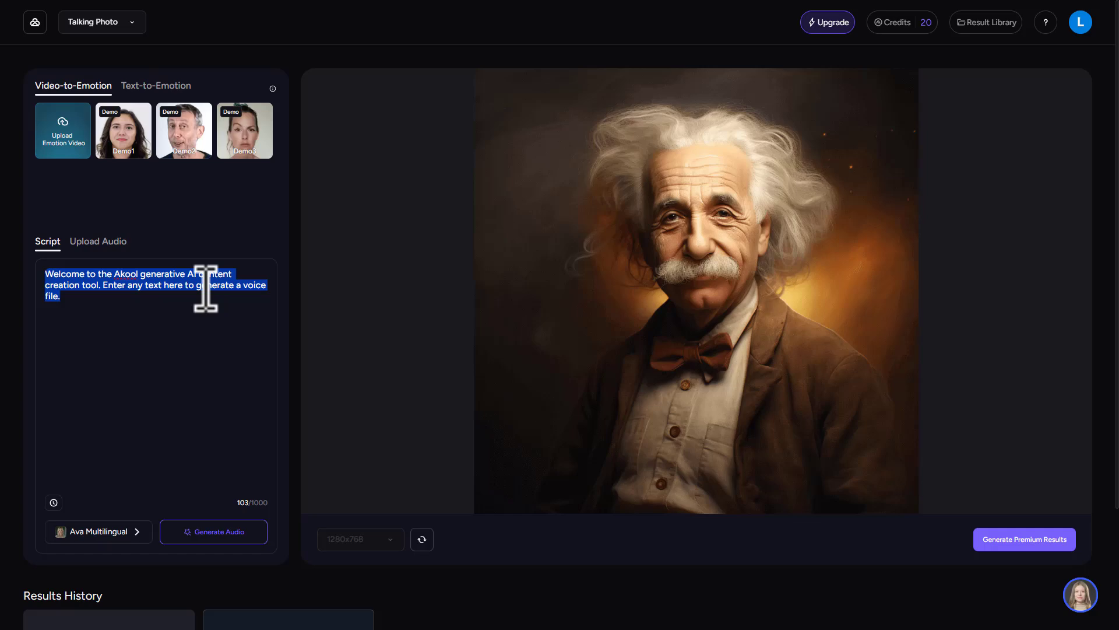
pyautogui.write('Welcome to Akool! Easily create engaging videos for marketing, e-learning, and training. Just change your script and click "Generate" to produce a high-quality video.')
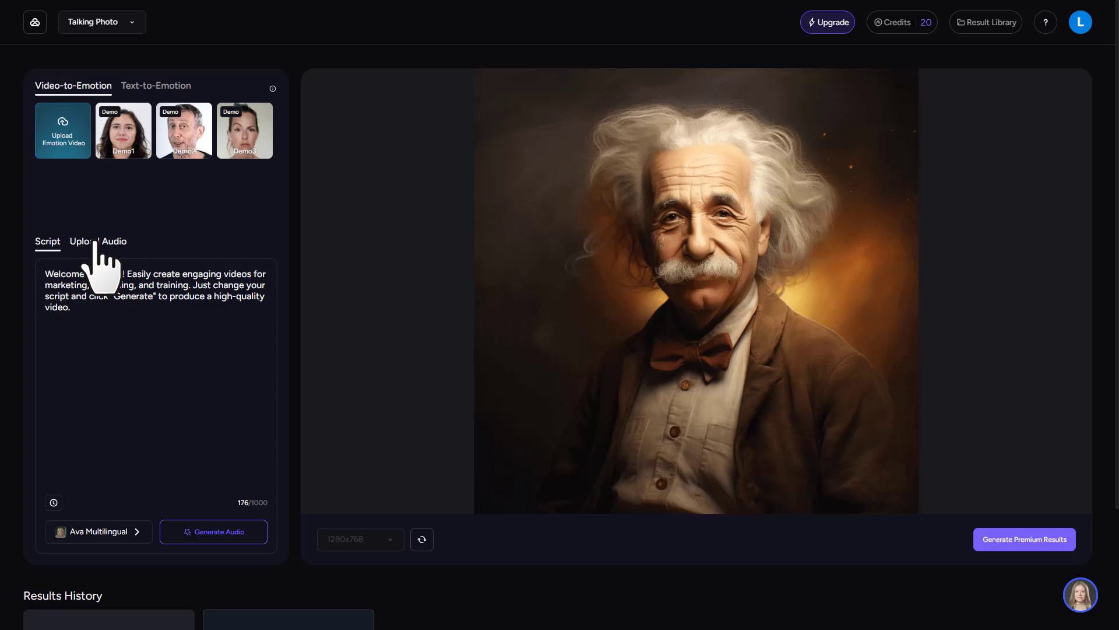
pyautogui.click(97, 244)
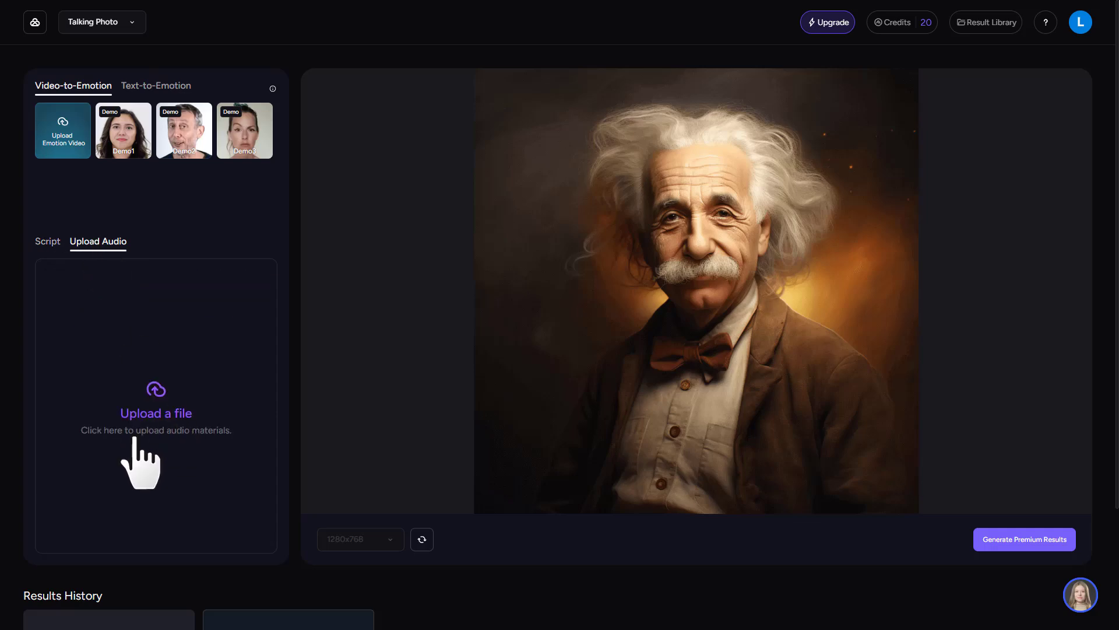
pyautogui.click(44, 250)
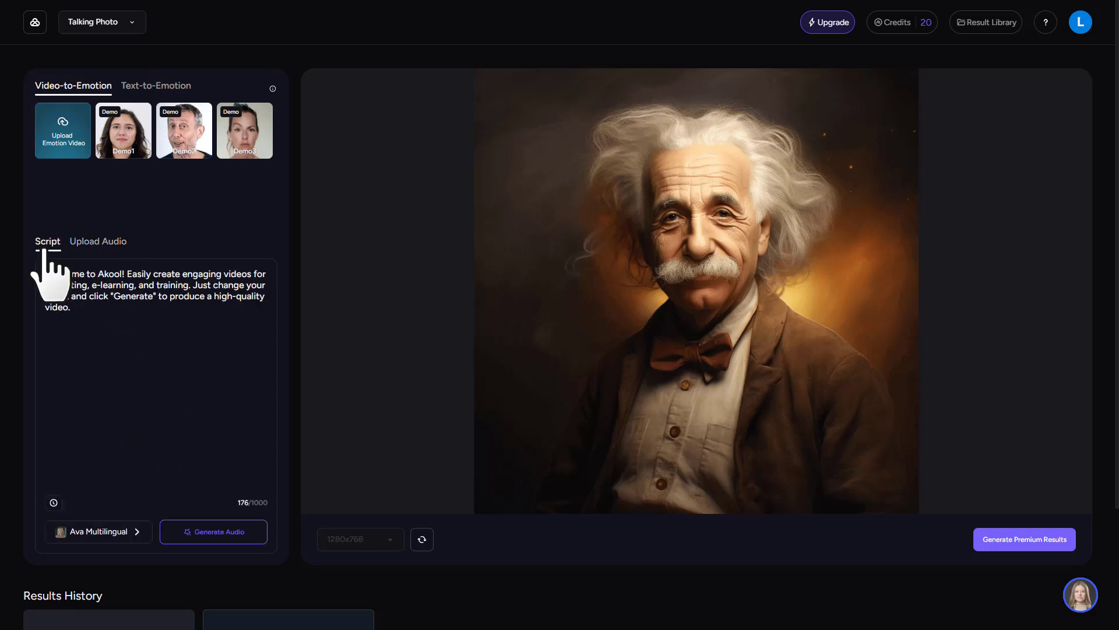
# Choose the Aarav English (India) voice, generate the audio, and start generating premium results
pyautogui.click(119, 537)
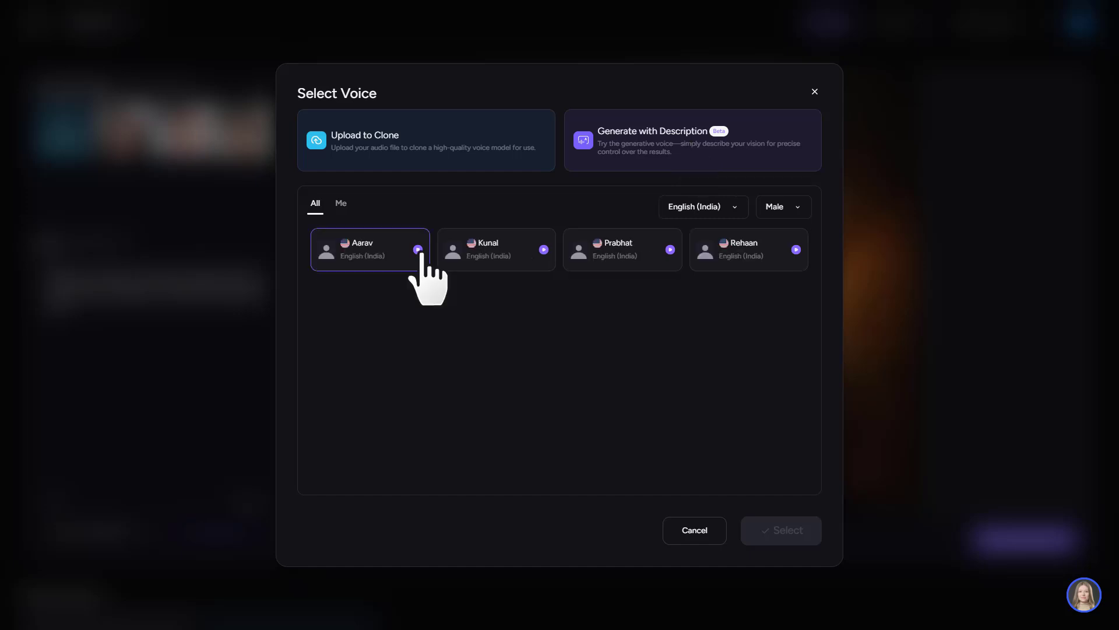
pyautogui.click(418, 249)
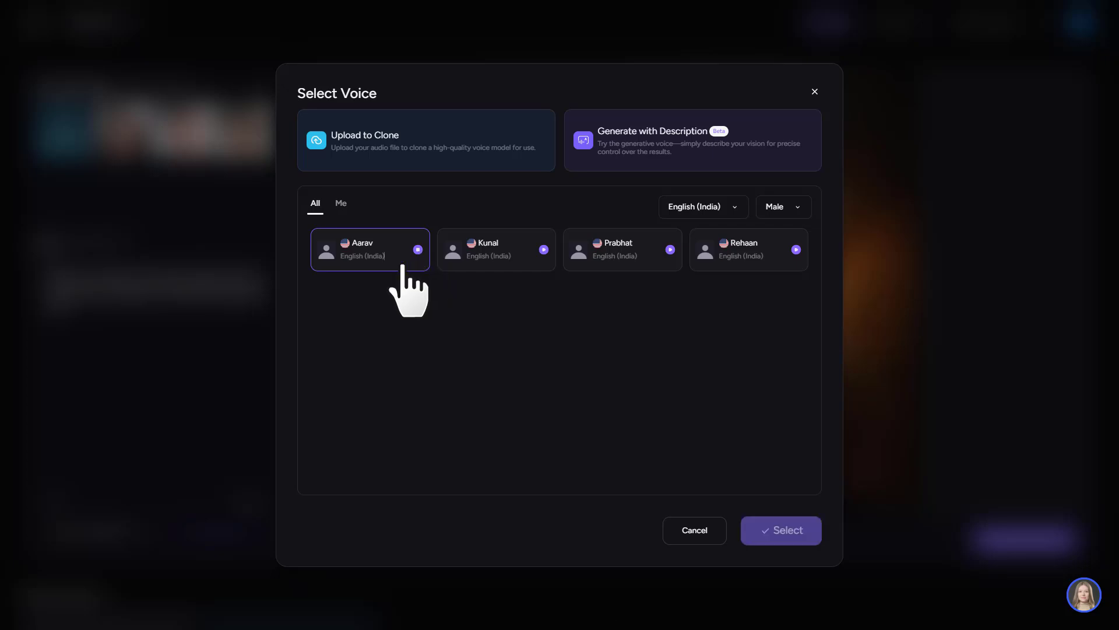
pyautogui.click(786, 527)
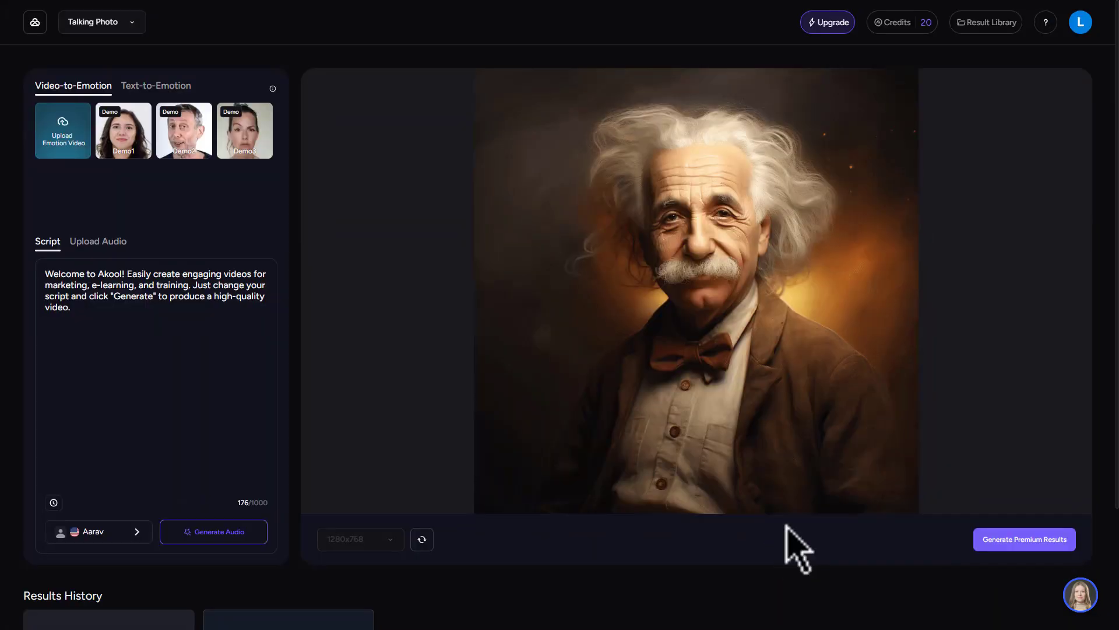
pyautogui.click(222, 536)
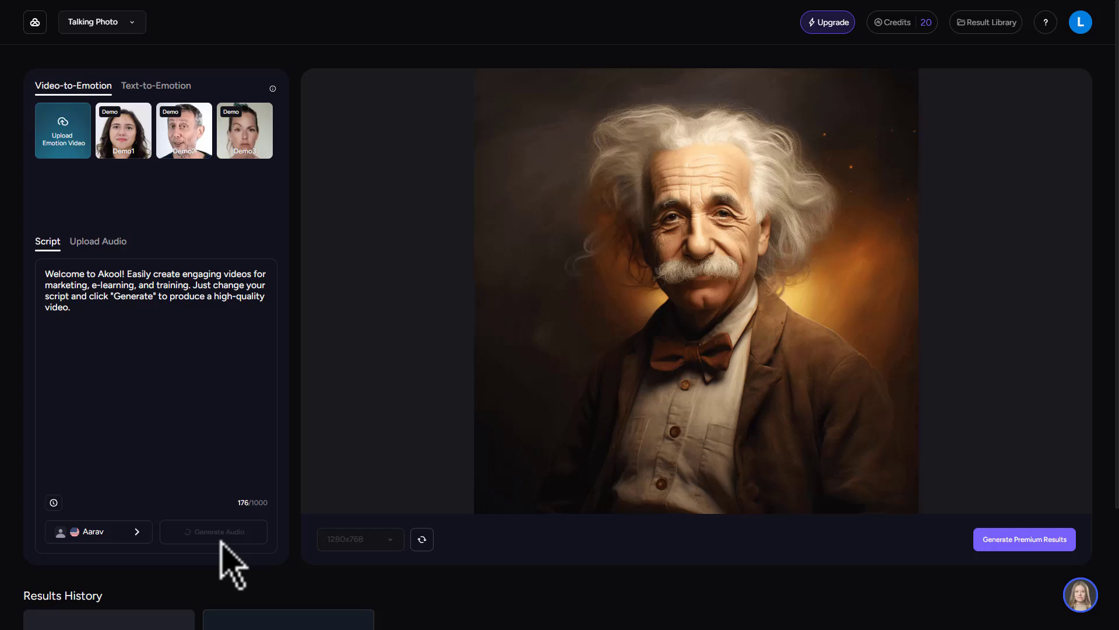
pyautogui.scroll(-3, 230, 563)
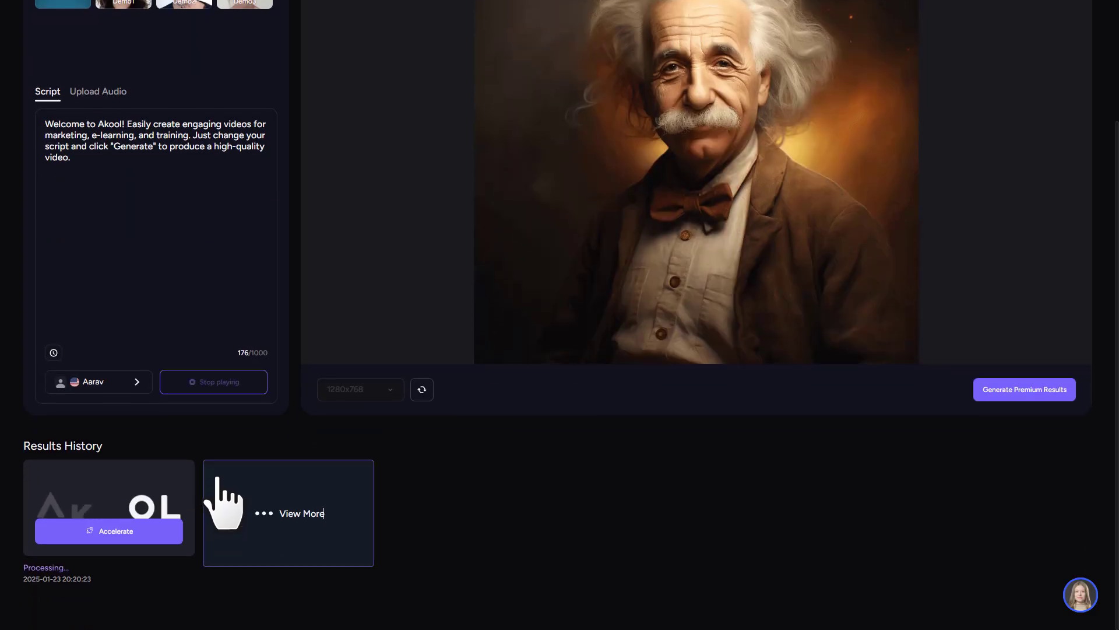
pyautogui.click(1026, 392)
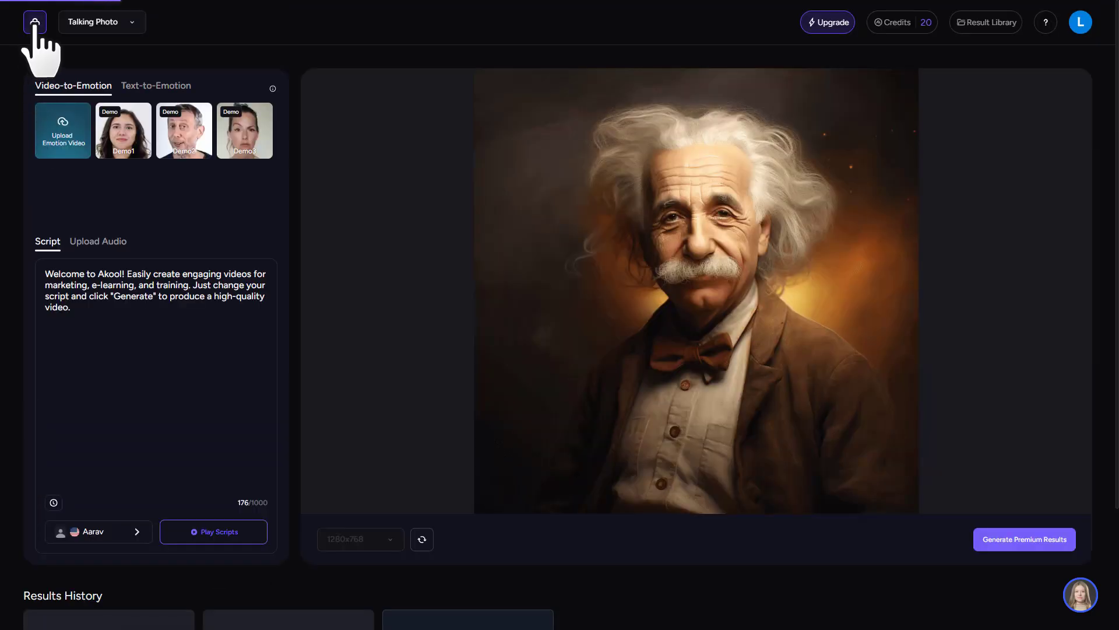
# Download the 12-second TalkingPhoto_demo01.mp4 video from the Result Library
pyautogui.click(35, 23)
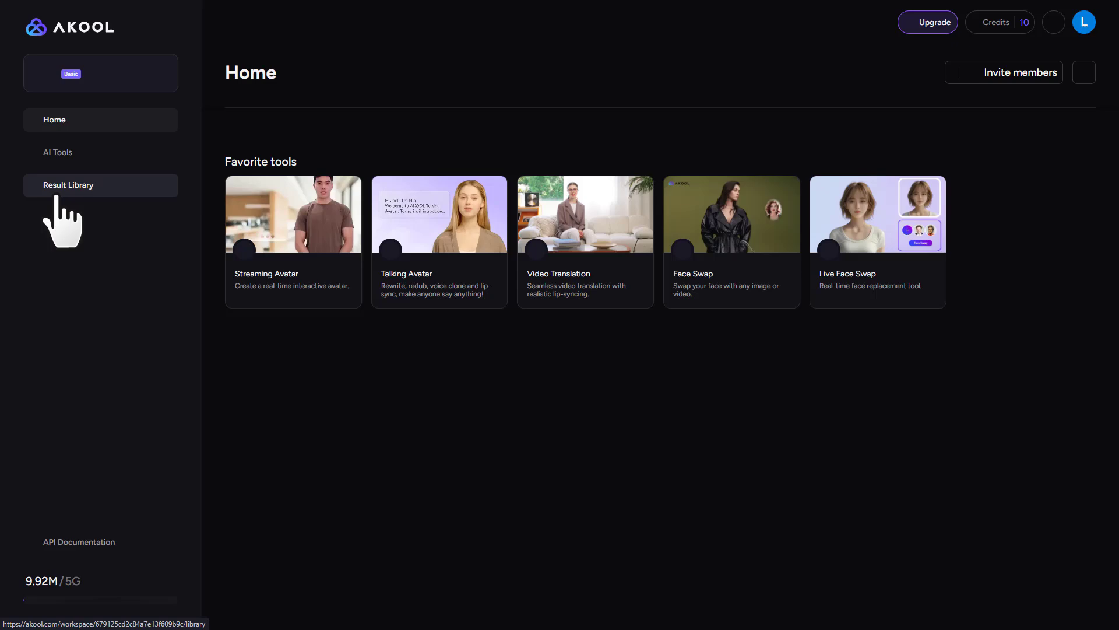
pyautogui.click(56, 195)
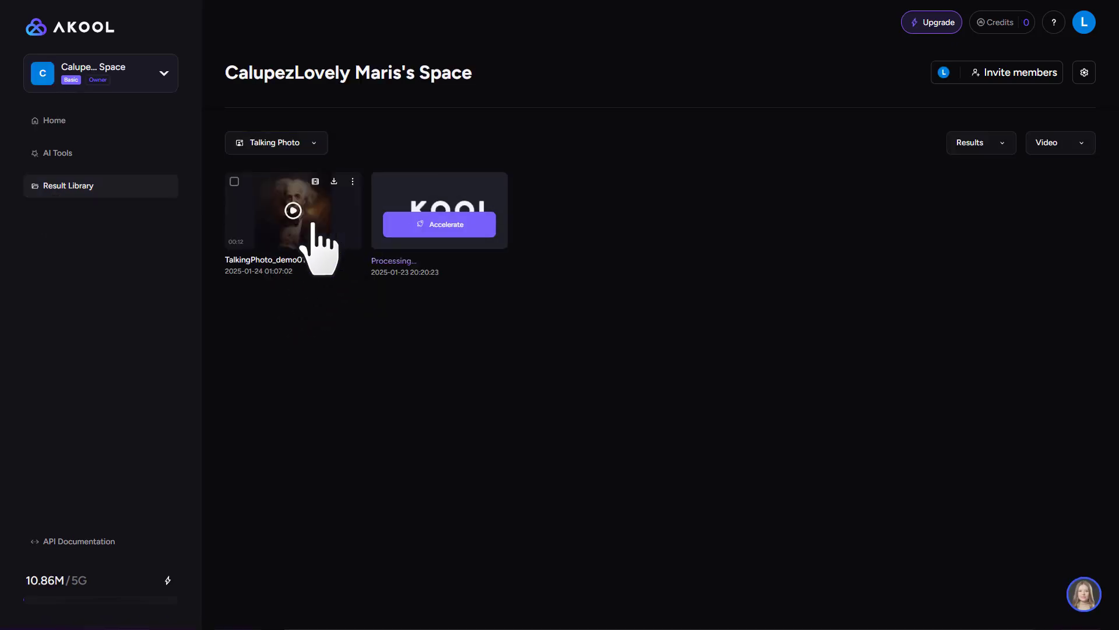
pyautogui.click(316, 229)
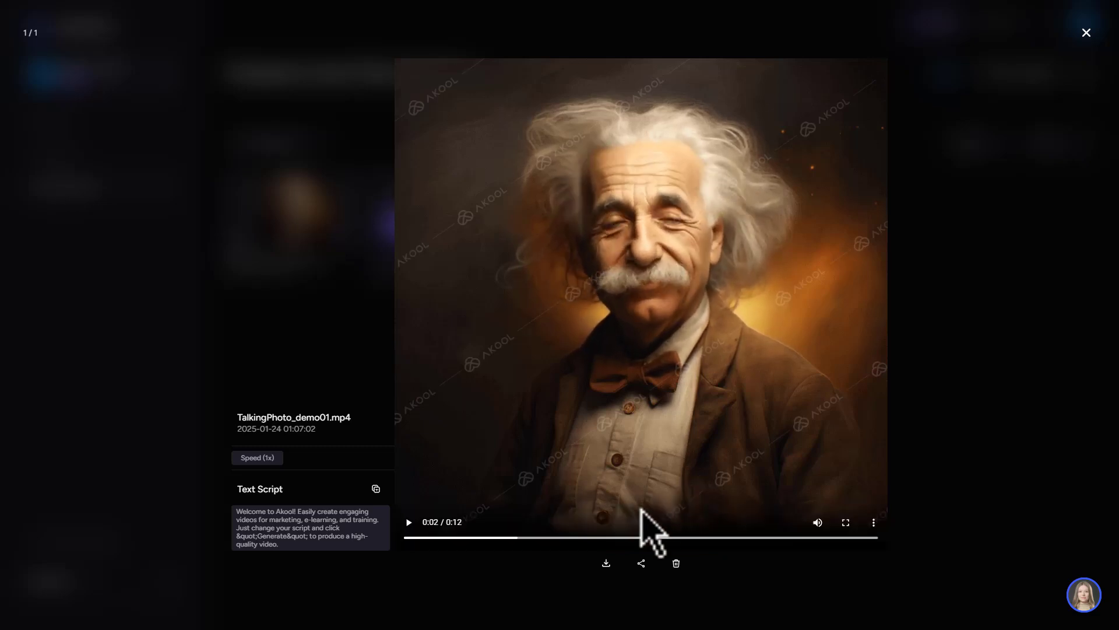
pyautogui.click(607, 564)
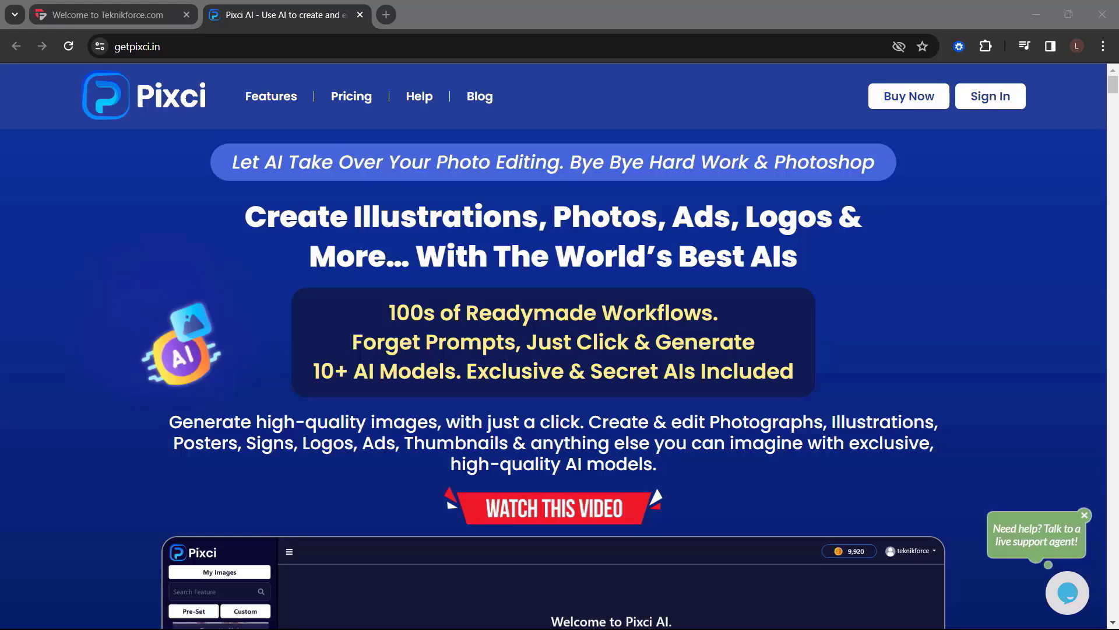
# Scroll the getpixci.in homepage past the hero banner to 'Unleash The Creative Imagination of AI'
pyautogui.scroll(-10, 554, 379)
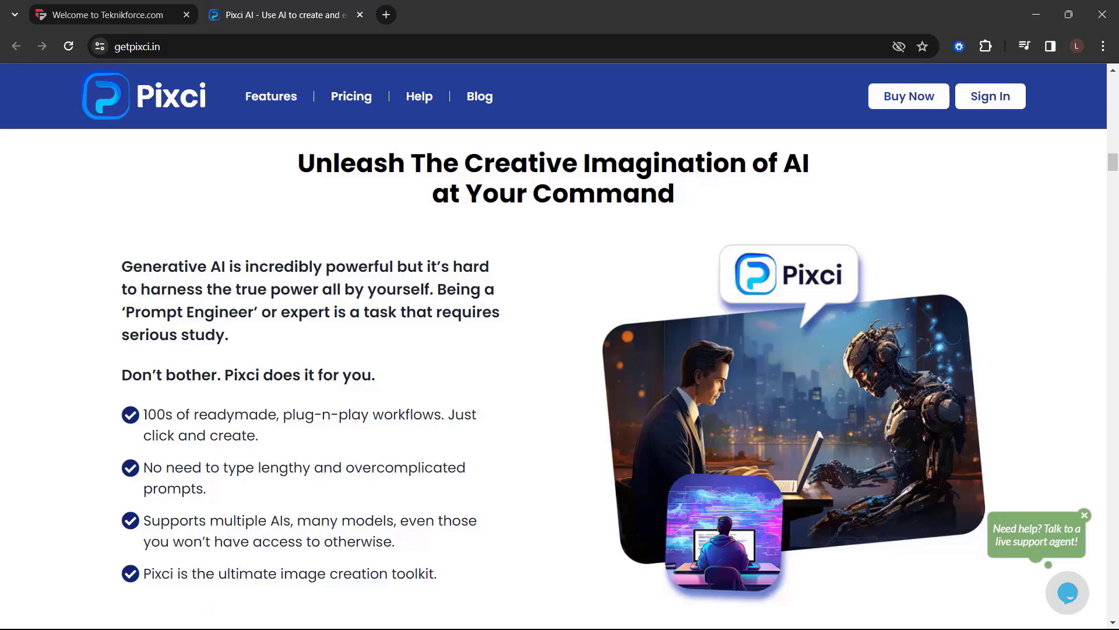
# Scroll through the logo, banner, background-removal and upscaling sections of getpixci.in
pyautogui.scroll(-5, 554, 373)
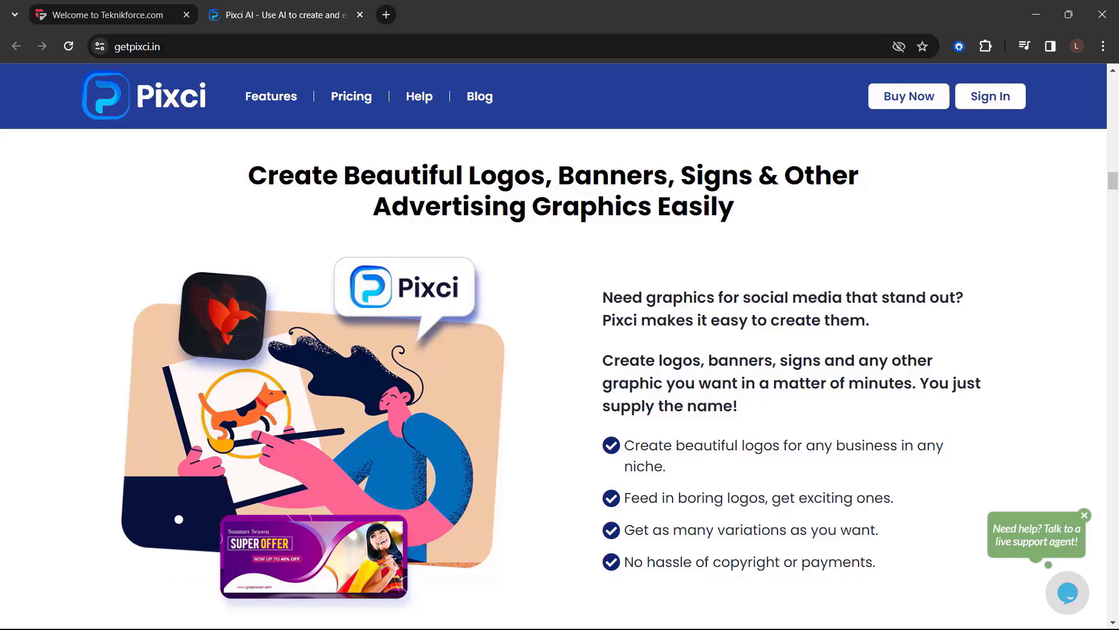
pyautogui.scroll(-8, 554, 379)
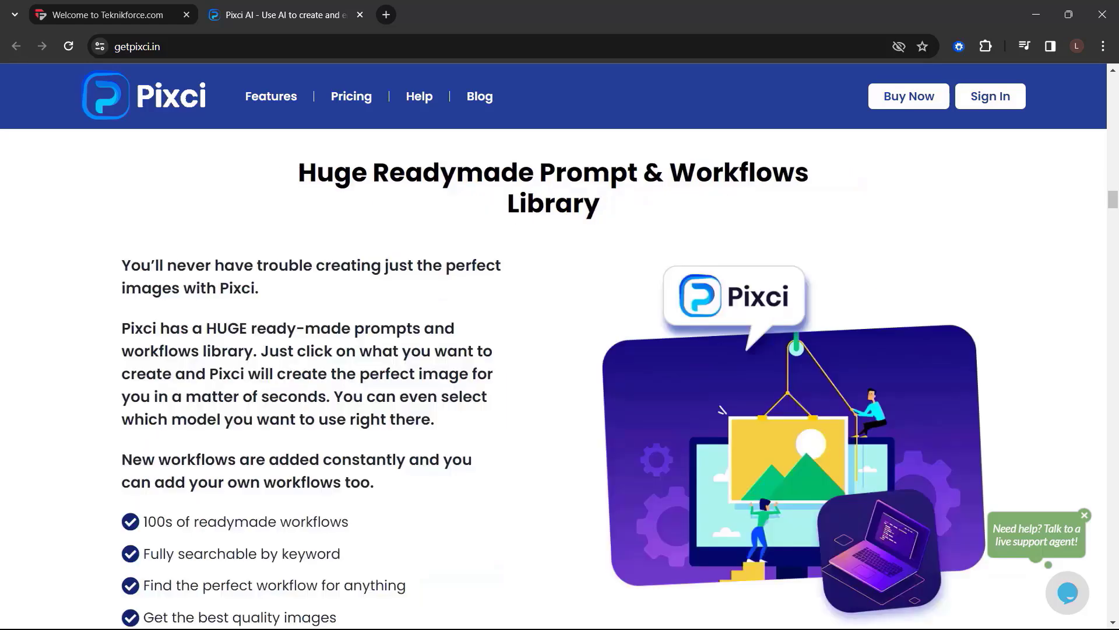
pyautogui.scroll(-8, 553, 379)
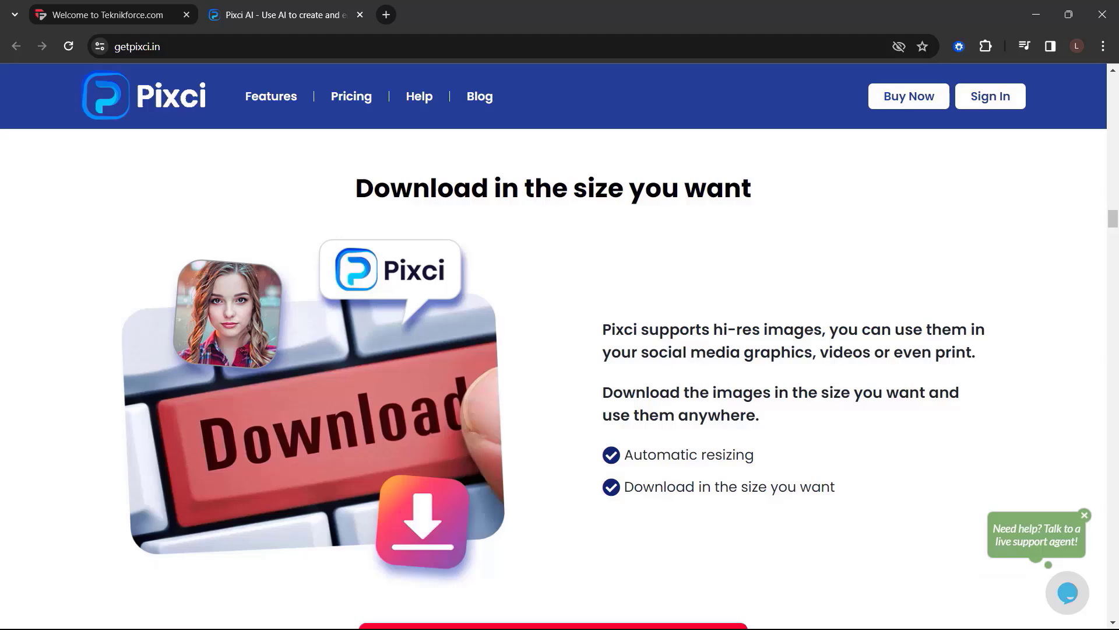
pyautogui.scroll(-7, 554, 373)
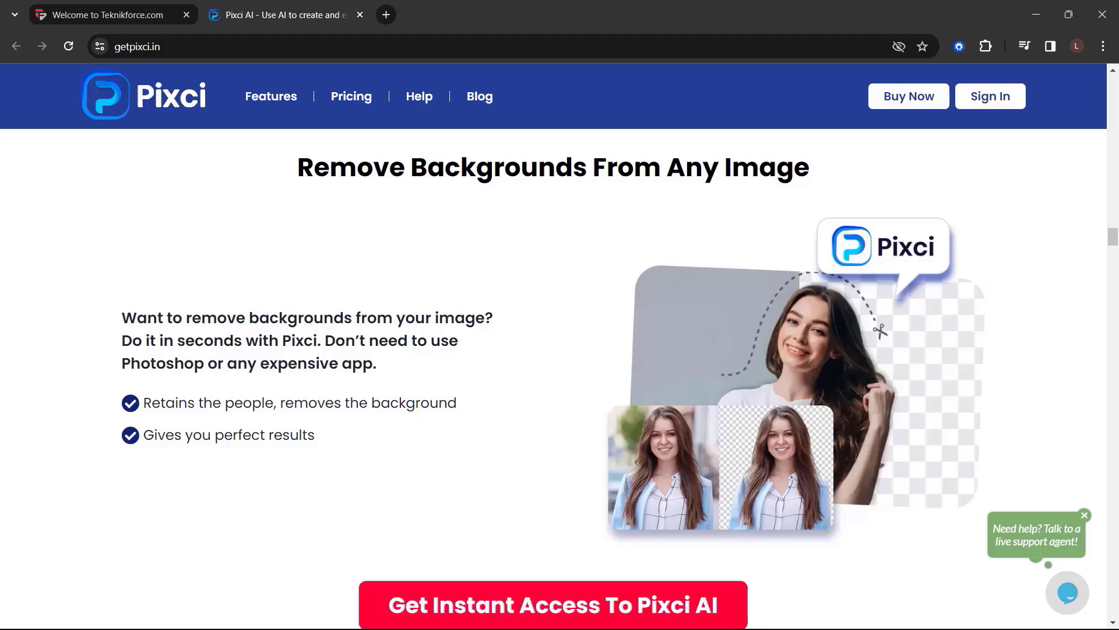
pyautogui.scroll(-7, 554, 373)
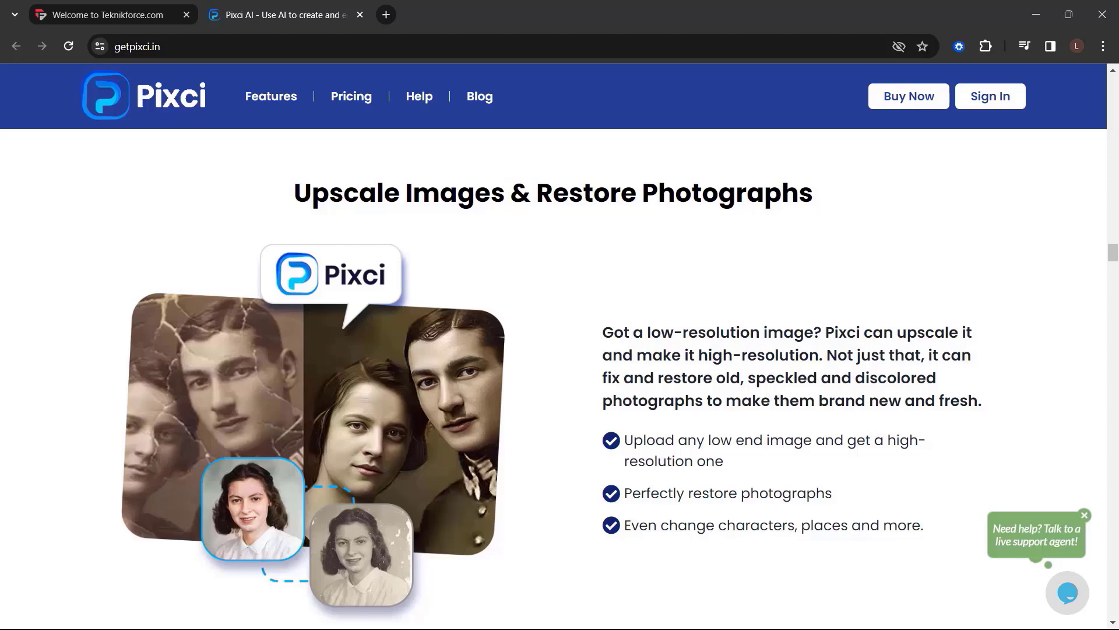
# Scroll through the 150+ Ready Workloads grid down to 'Pixci AI Is Powerful & Easy To Use'
pyautogui.scroll(-5, 560, 373)
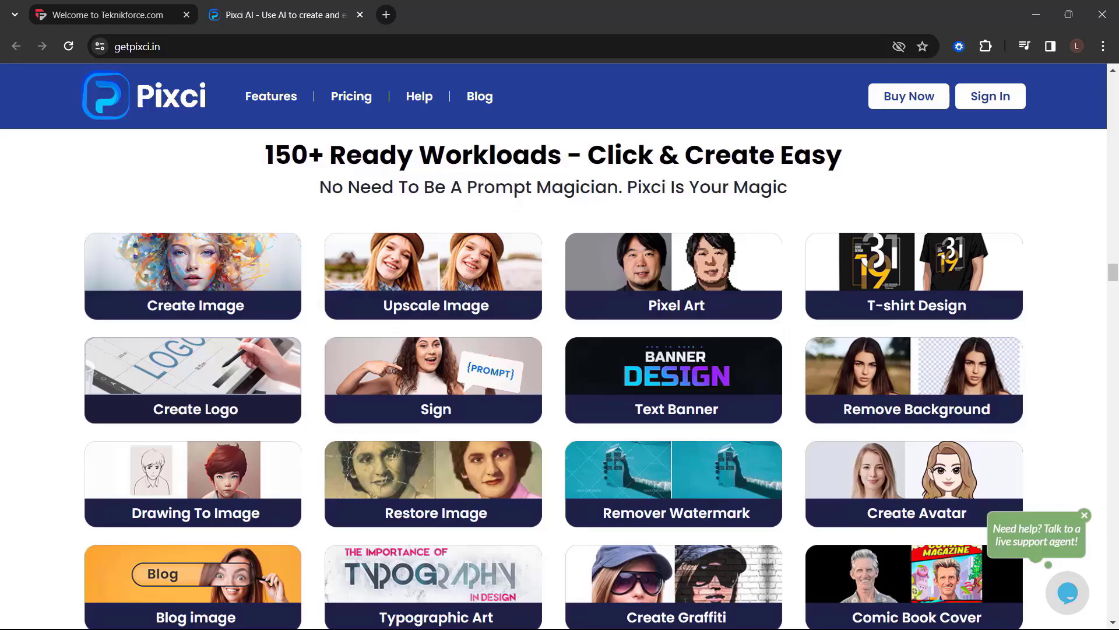
pyautogui.scroll(-1, 560, 374)
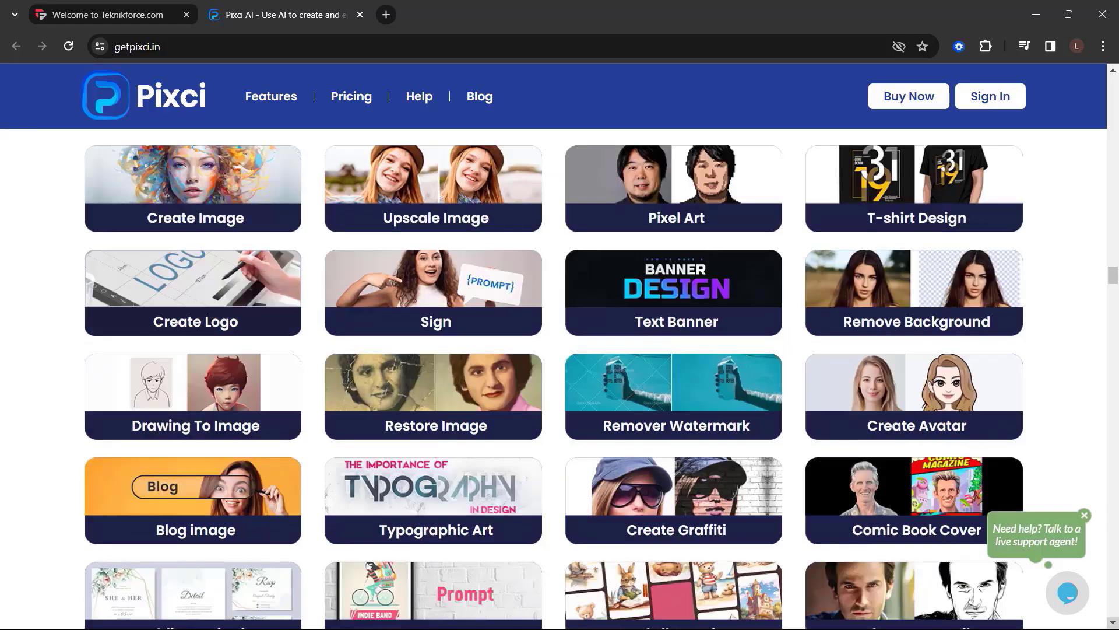
pyautogui.scroll(-5, 560, 373)
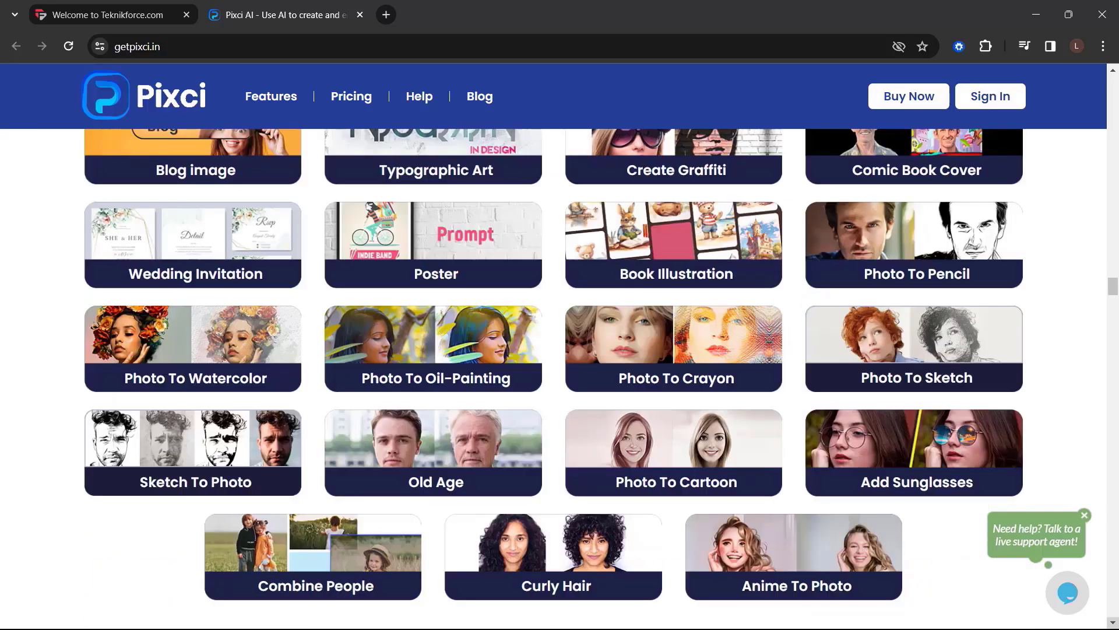
pyautogui.scroll(2, 560, 373)
pyautogui.scroll(-5, 559, 373)
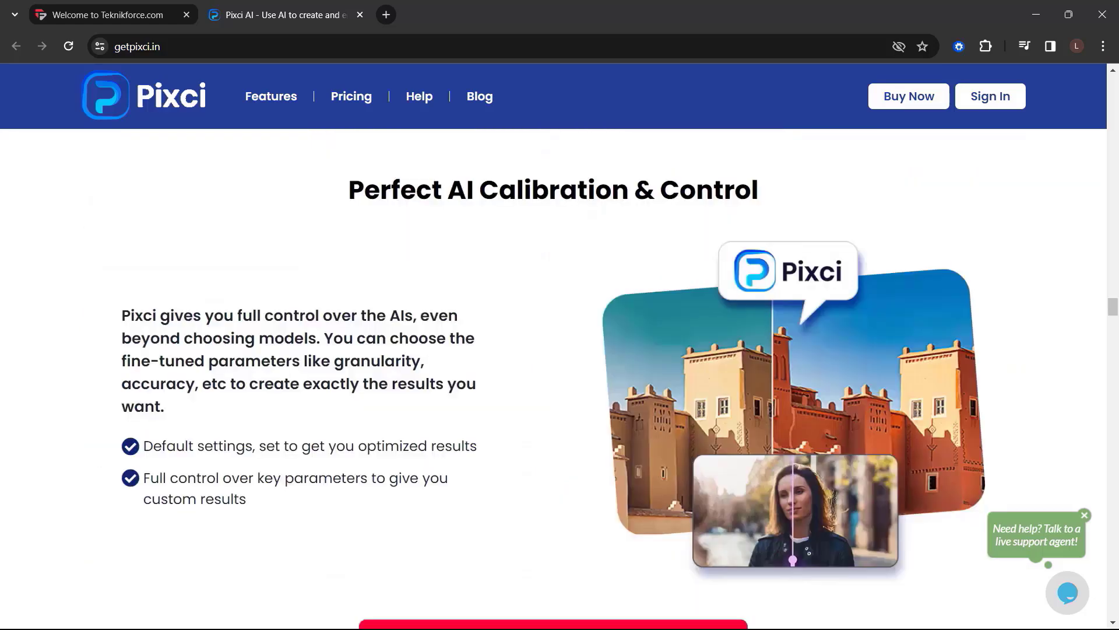
pyautogui.scroll(-6, 559, 374)
pyautogui.scroll(-5, 559, 373)
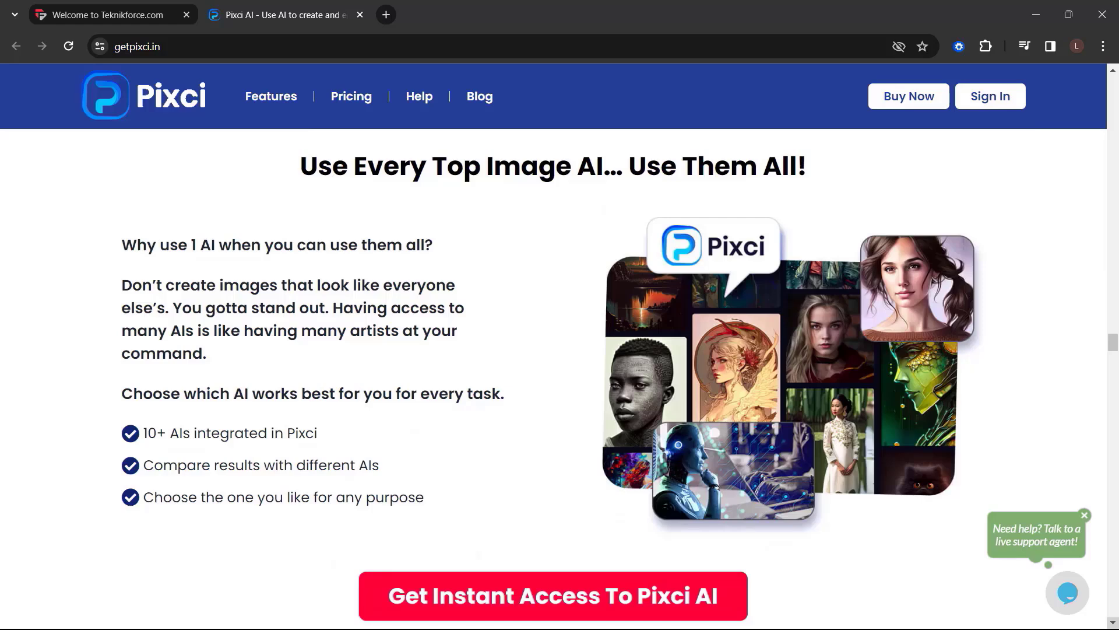
pyautogui.scroll(-5, 560, 373)
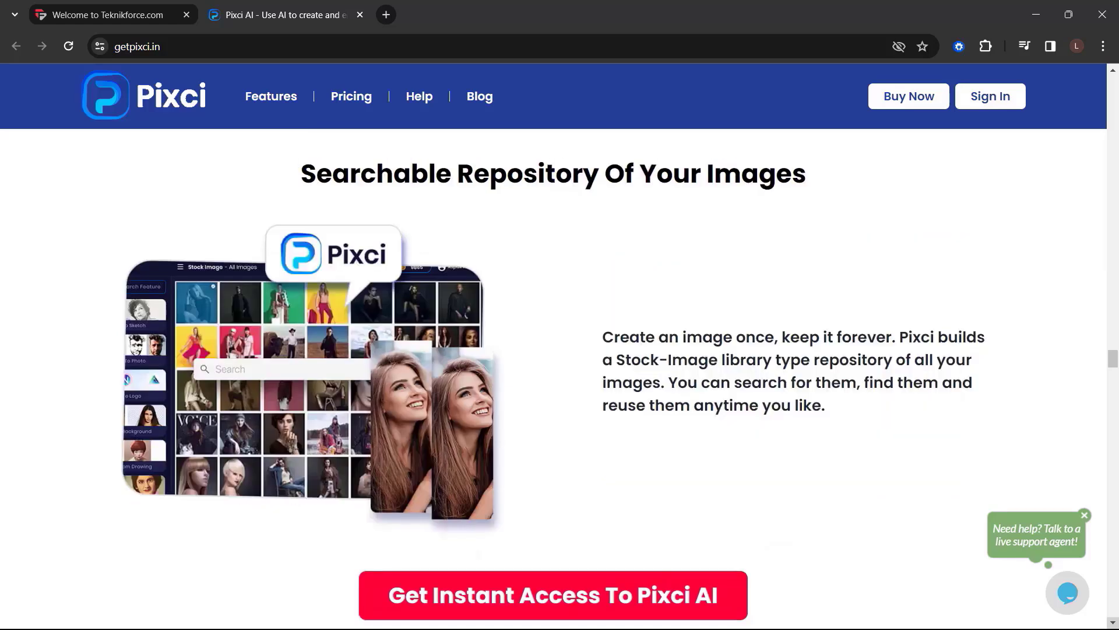
pyautogui.scroll(-5, 560, 373)
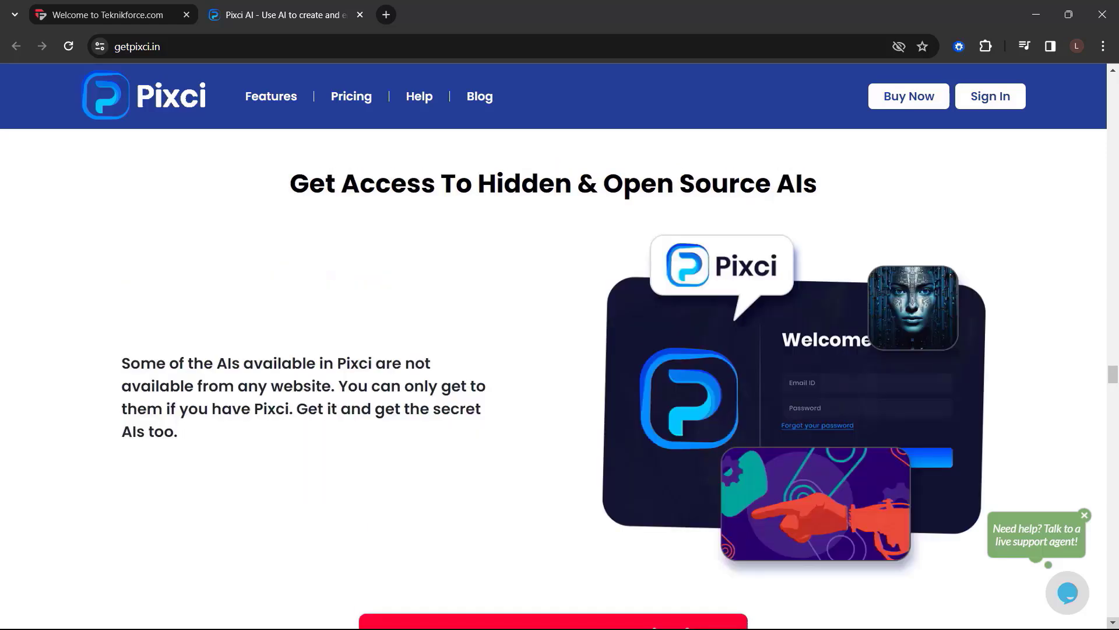
pyautogui.scroll(-5, 560, 373)
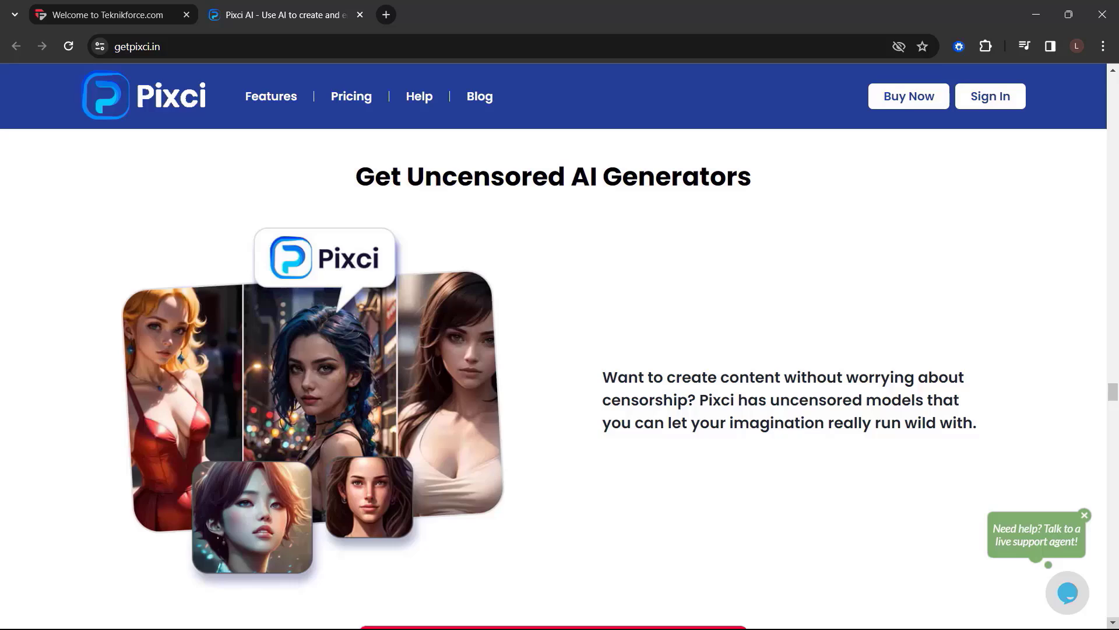
pyautogui.scroll(-5, 560, 373)
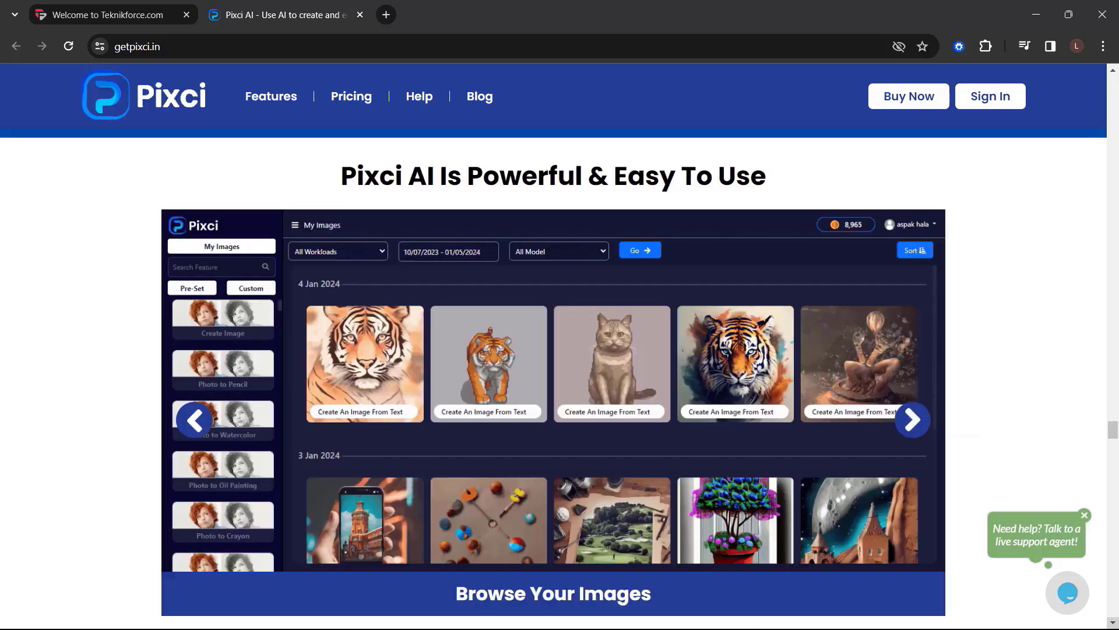